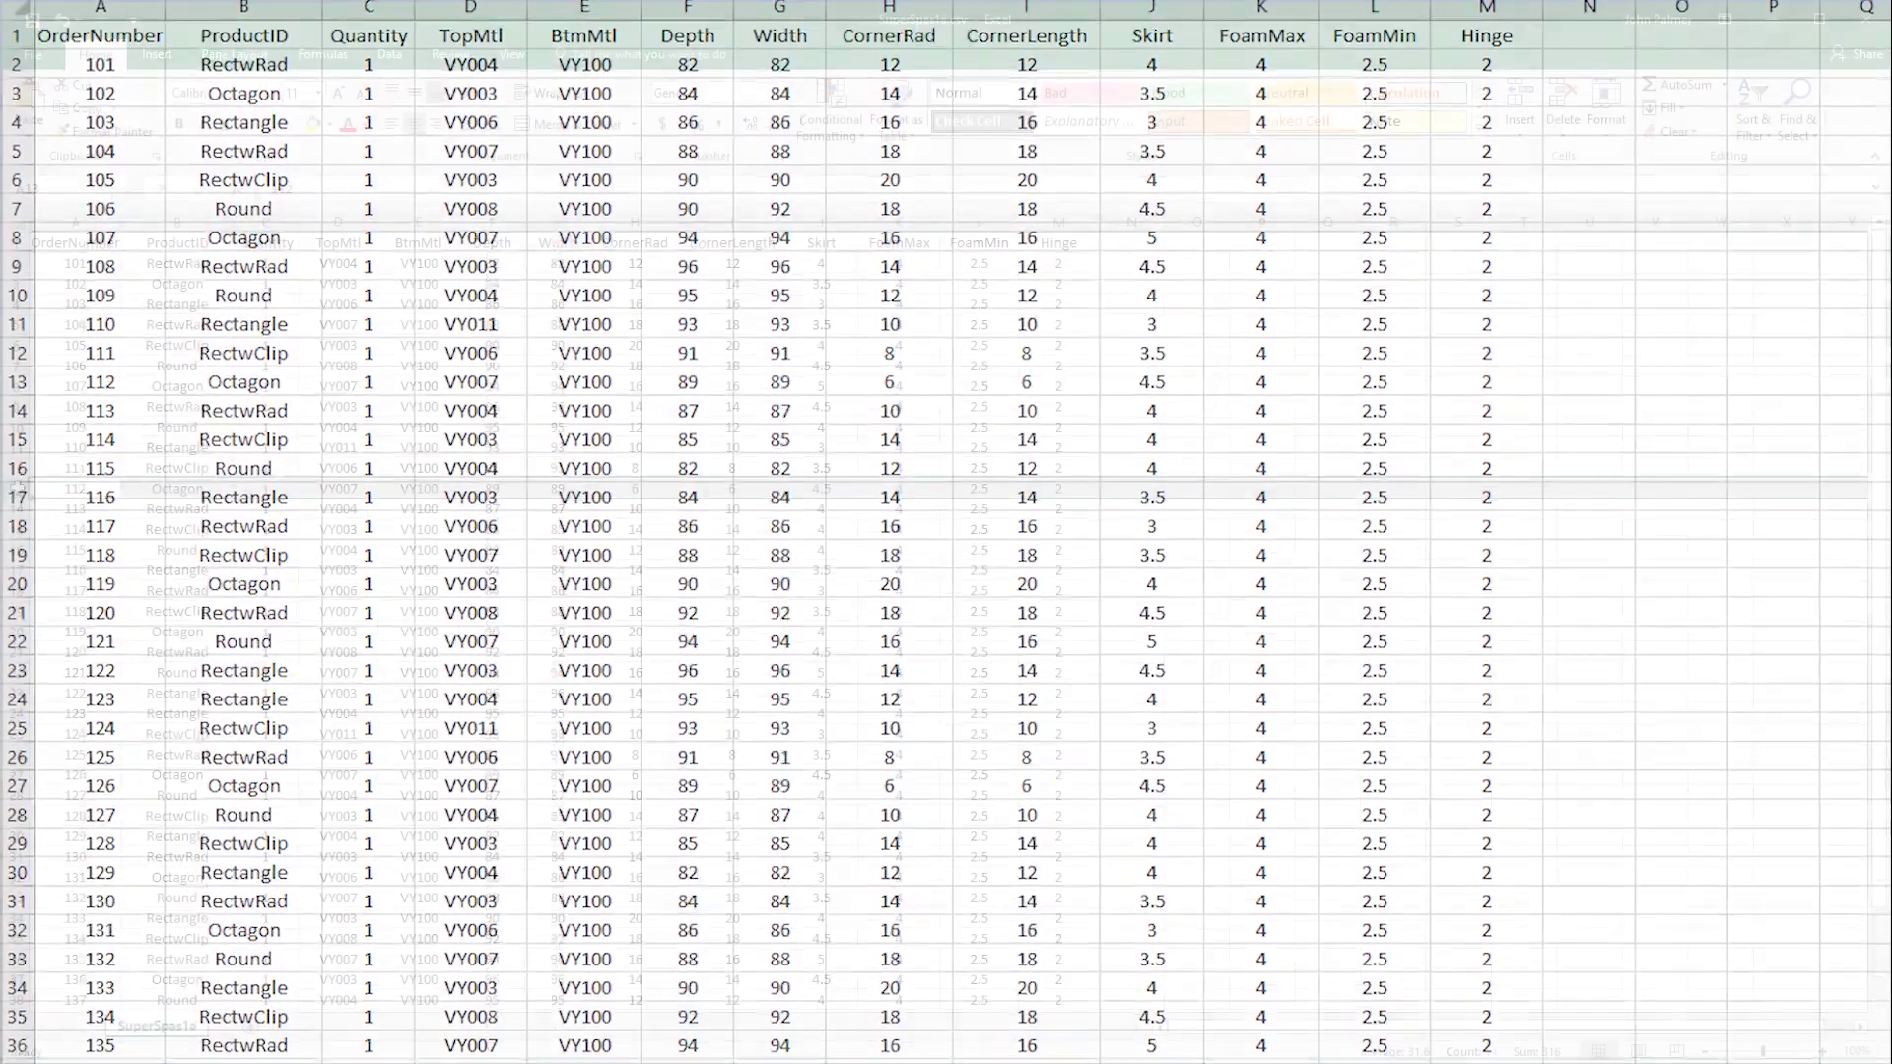
# Step: Highlight order 112's row, then order 108's row, in the SuperSpas1a.csv sheet
pyautogui.click(16, 429)
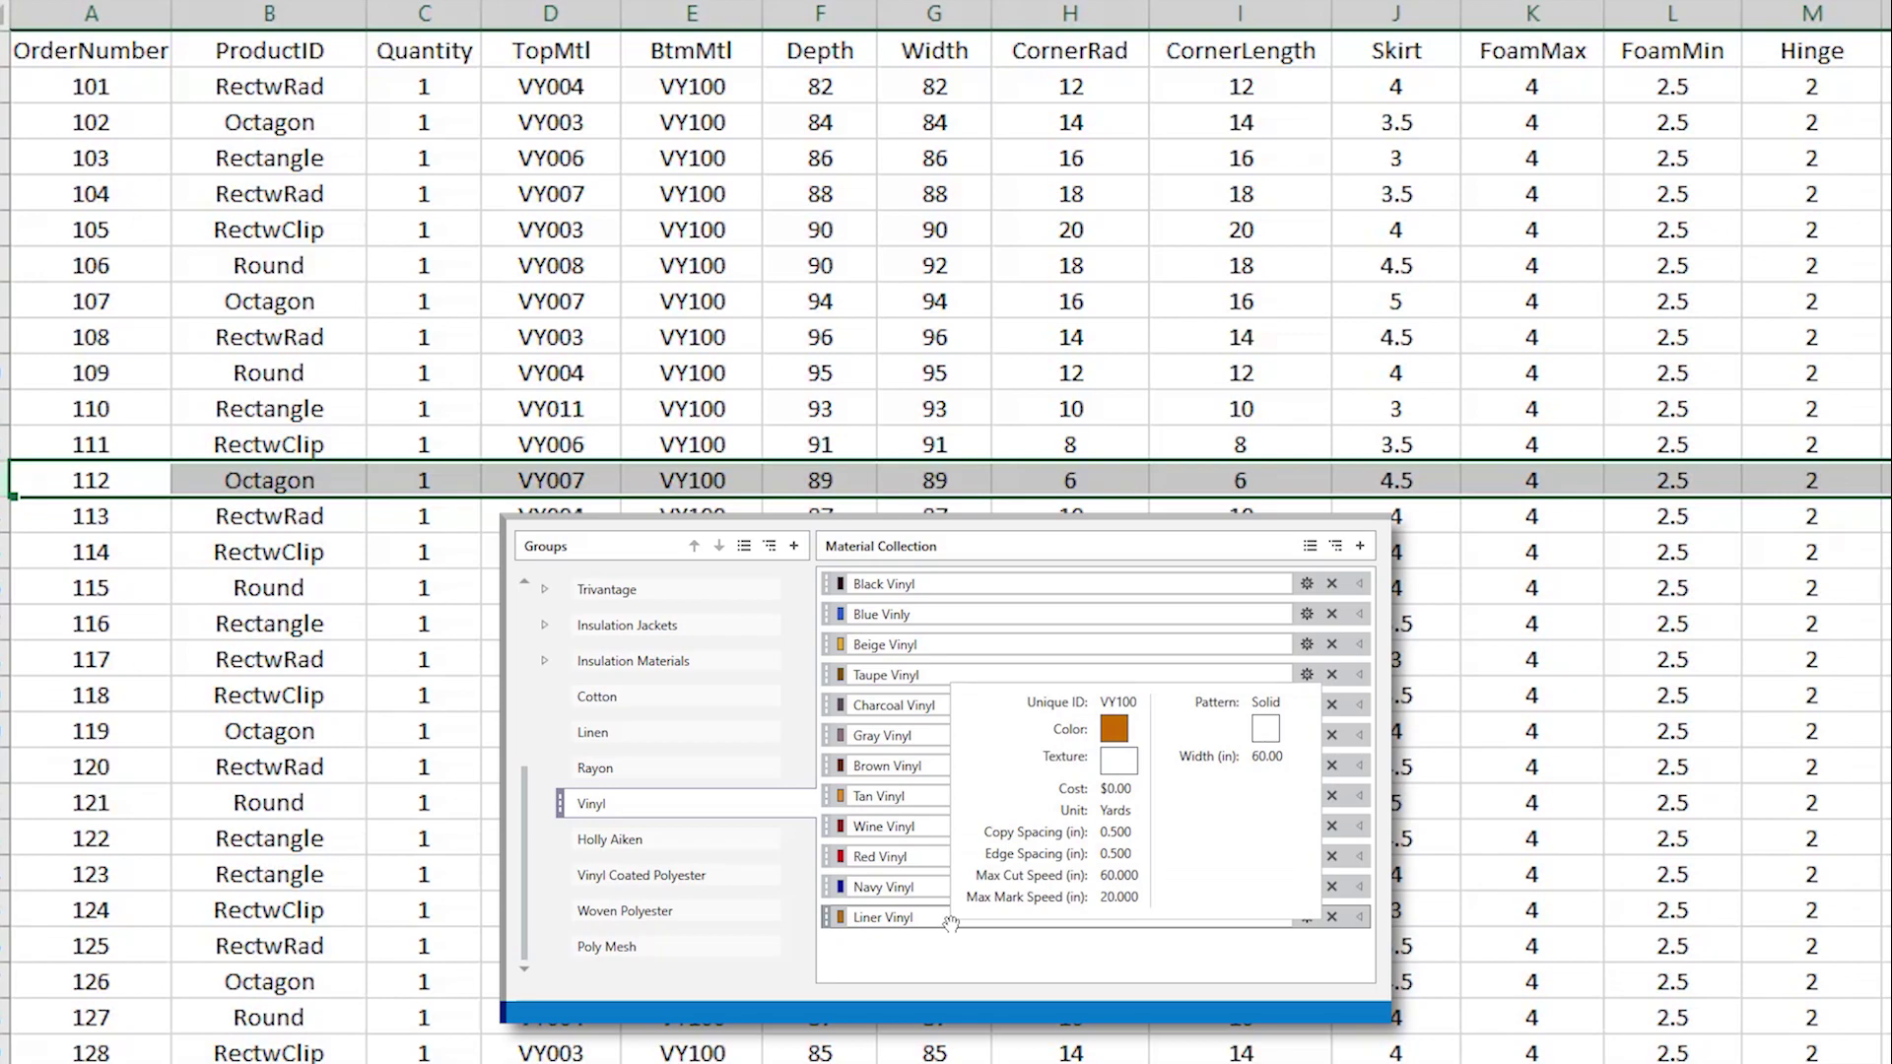
pyautogui.click(14, 337)
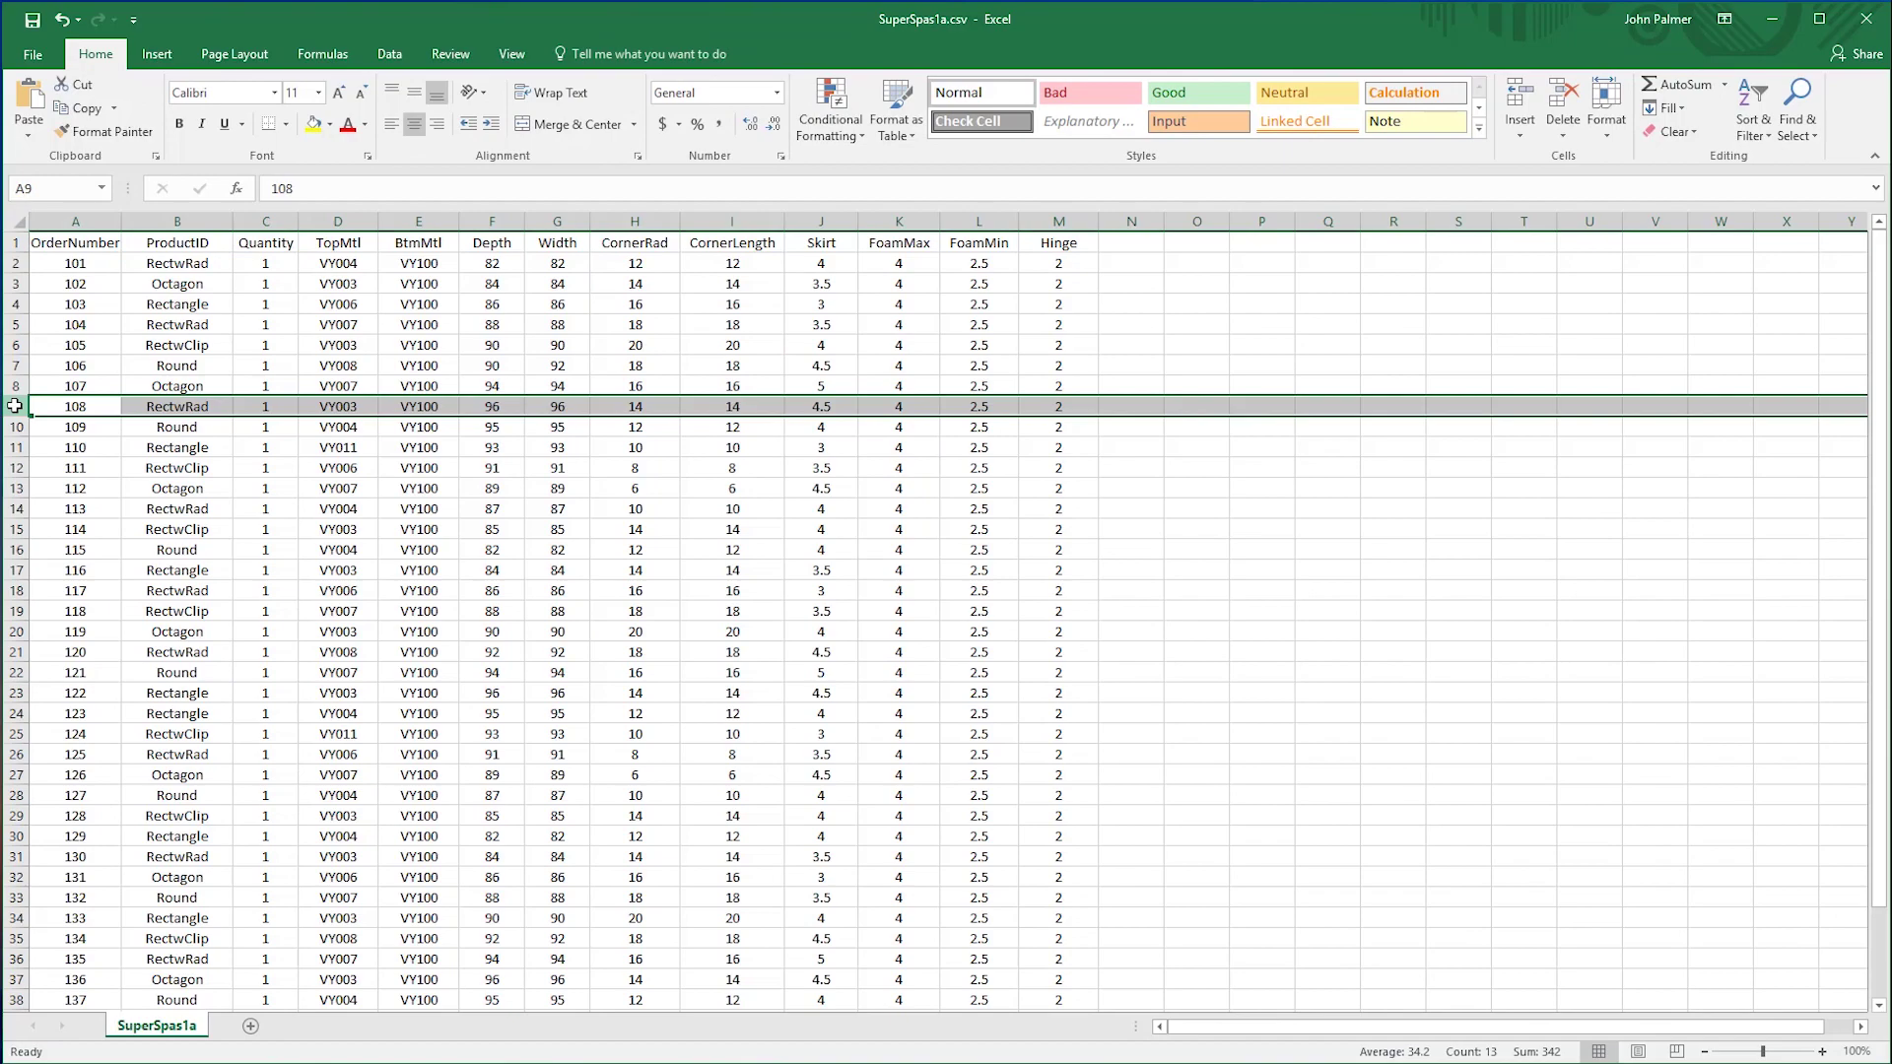
pyautogui.scroll(-4, 246, 599)
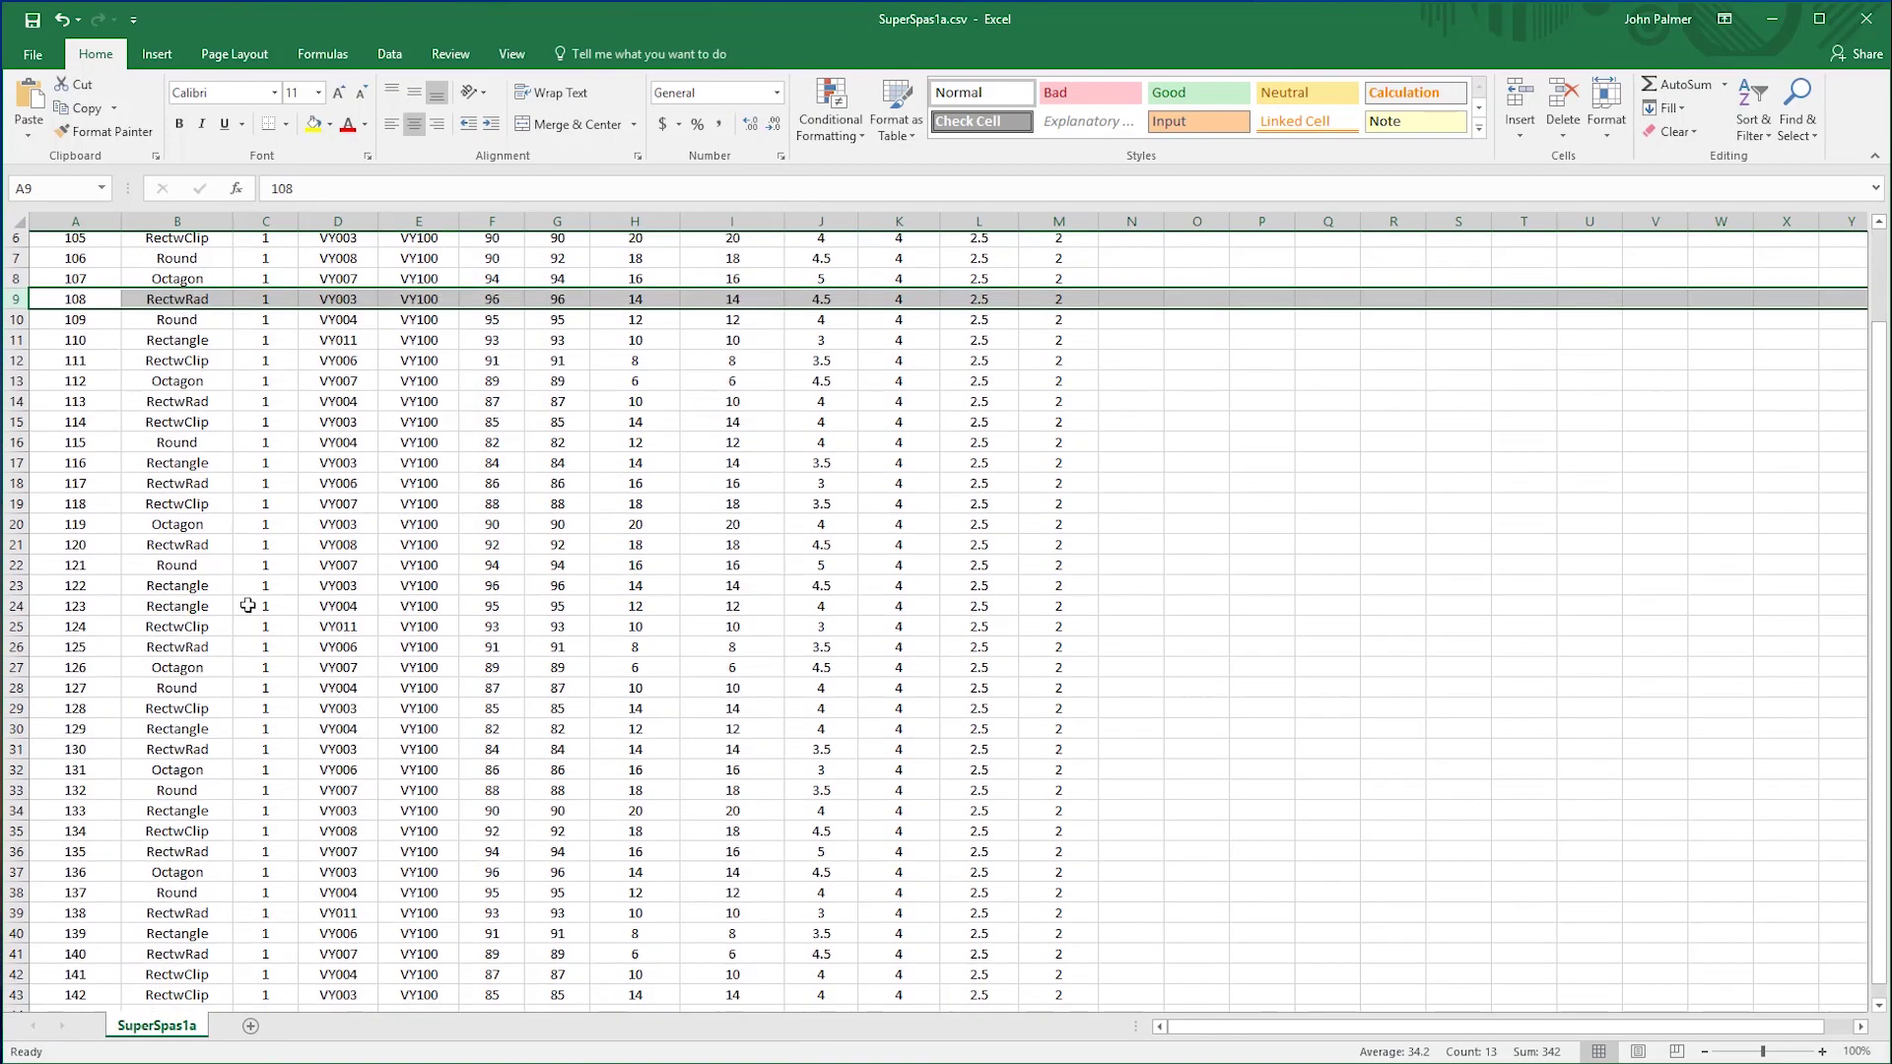
pyautogui.scroll(-1, 248, 605)
pyautogui.scroll(5, 248, 605)
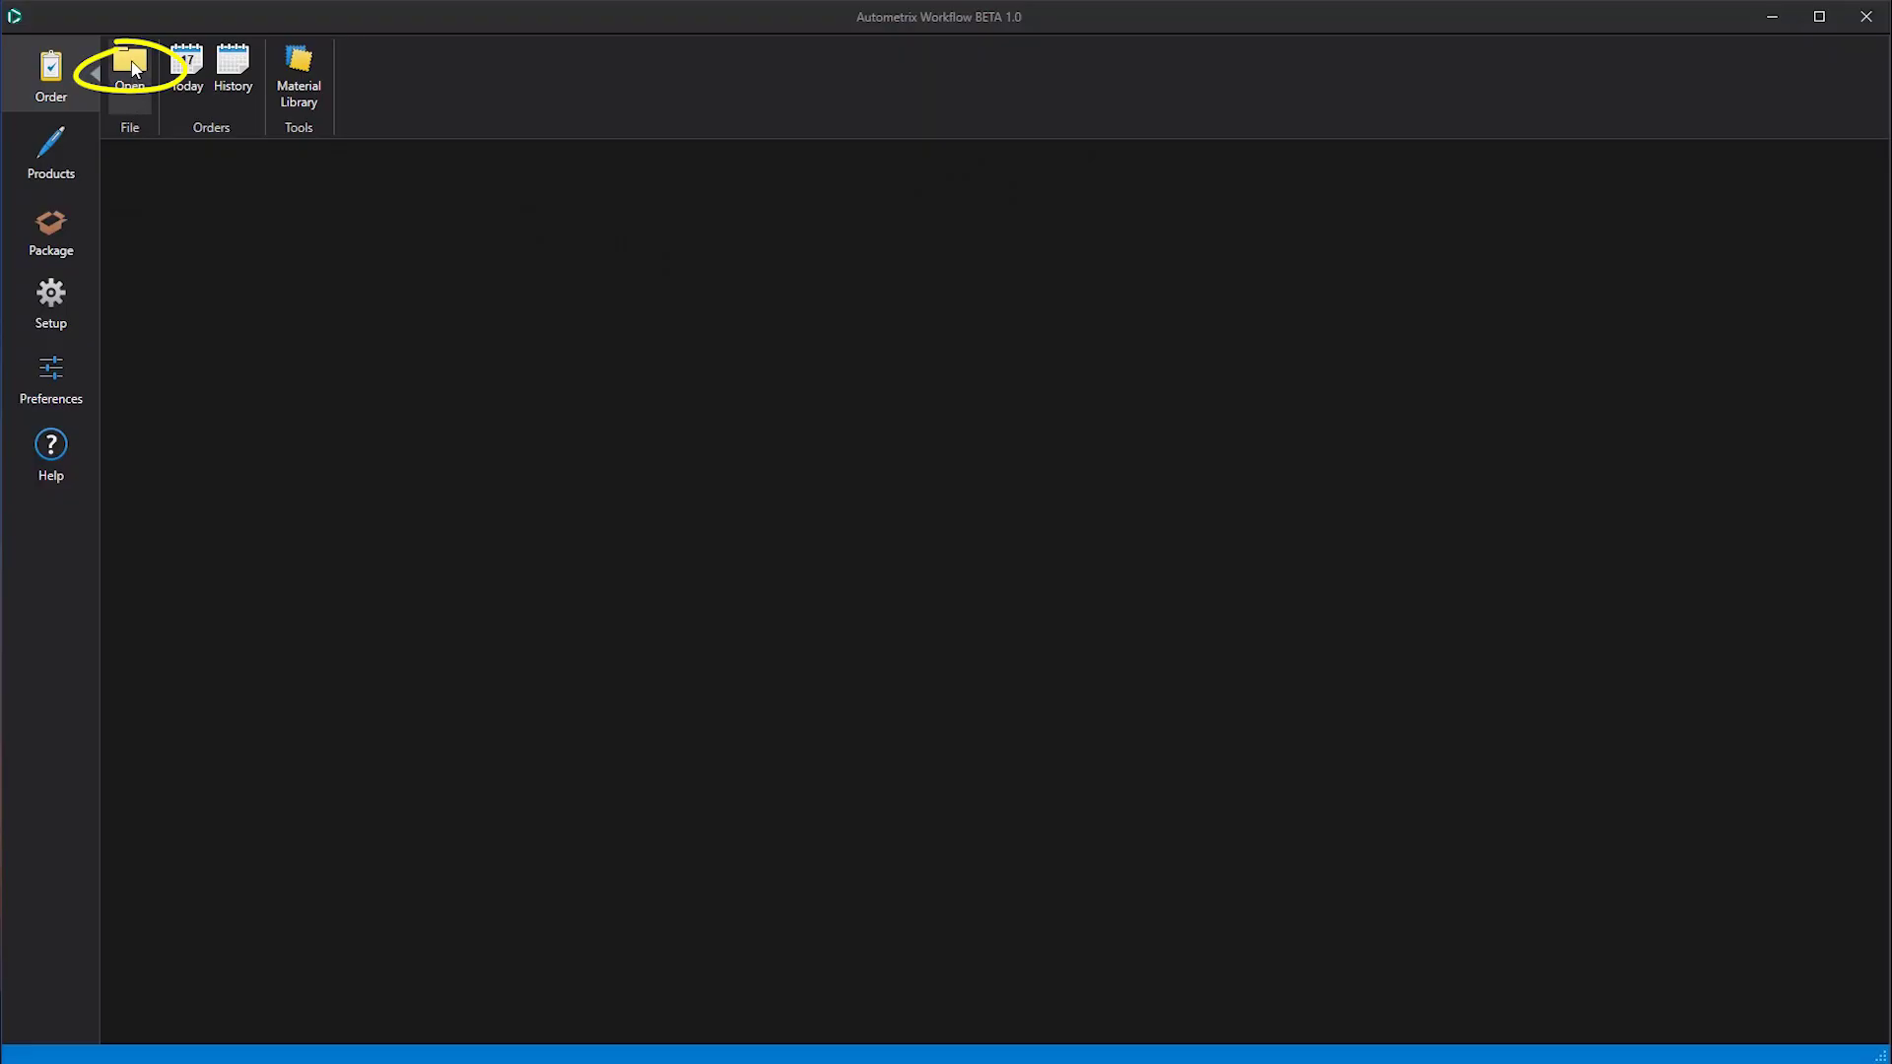
# Step: Load SuperSpas1a.csv from the Orders folder as the order file
pyautogui.click(135, 69)
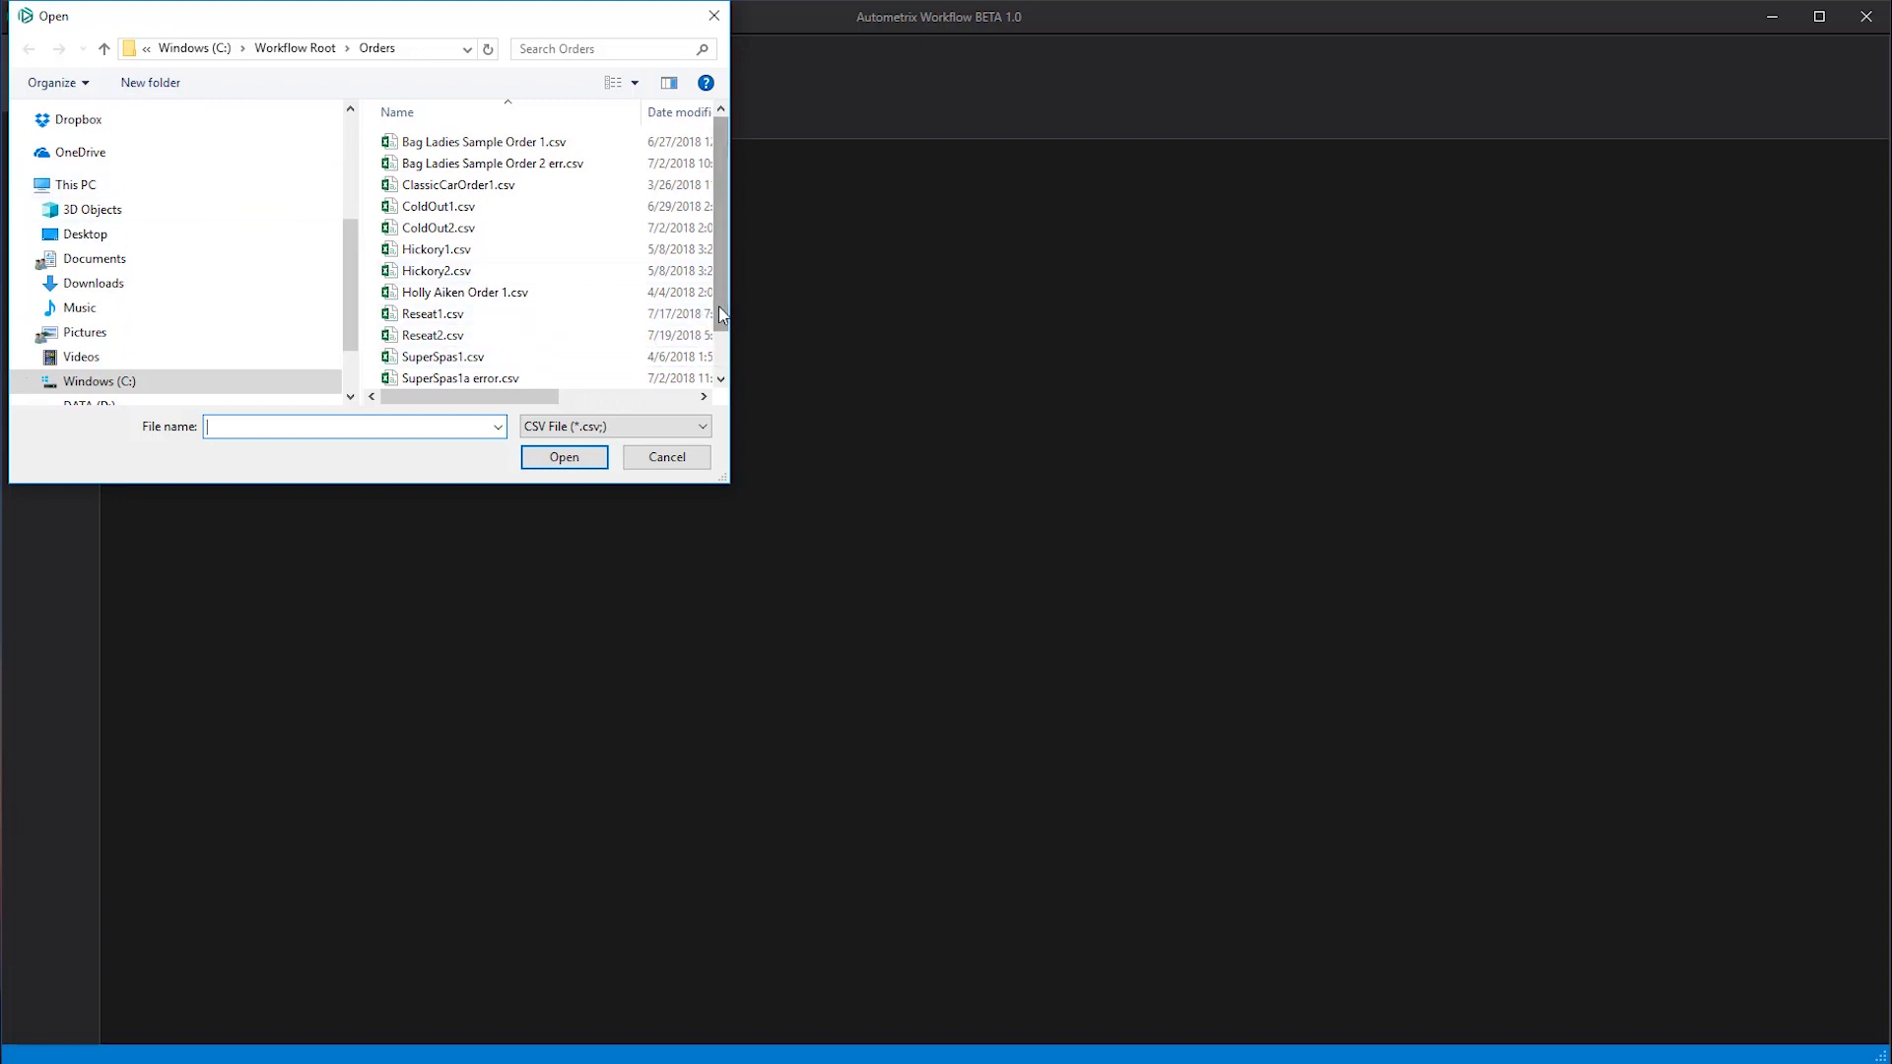
pyautogui.scroll(-1, 721, 313)
pyautogui.click(467, 355)
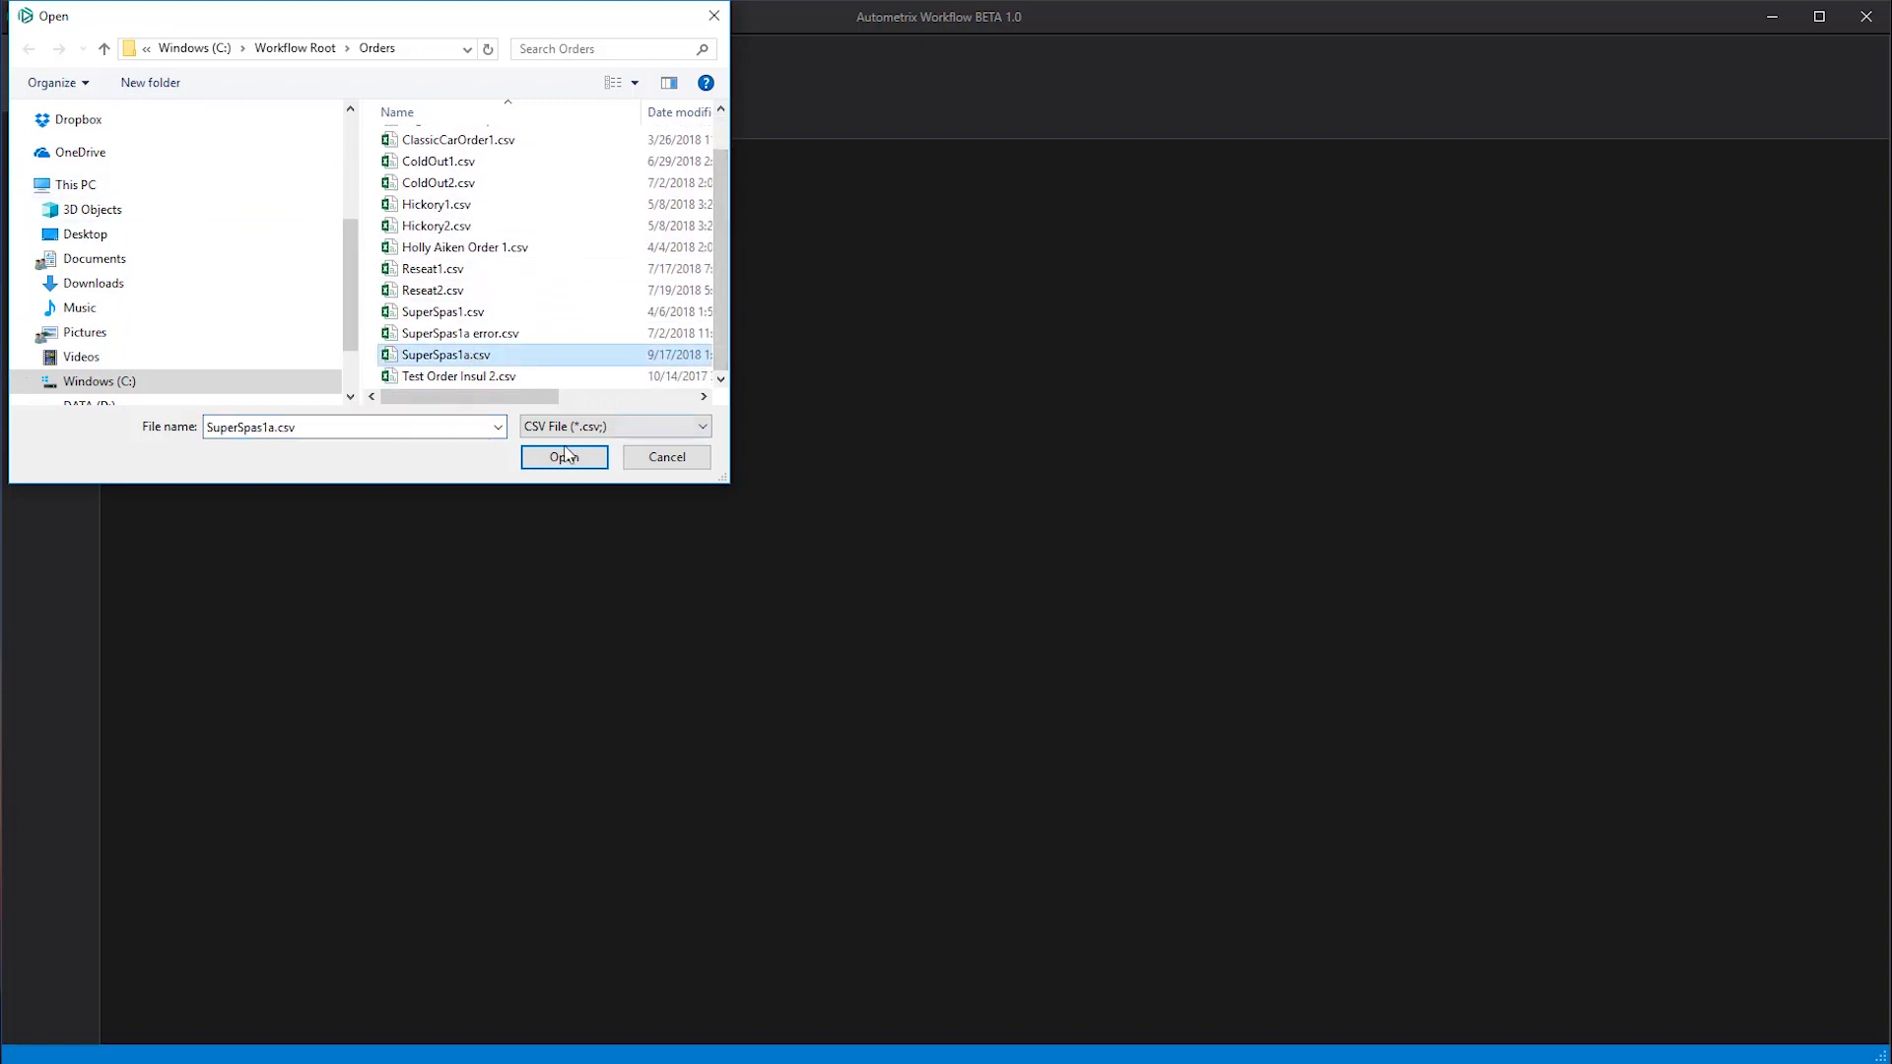
pyautogui.click(565, 457)
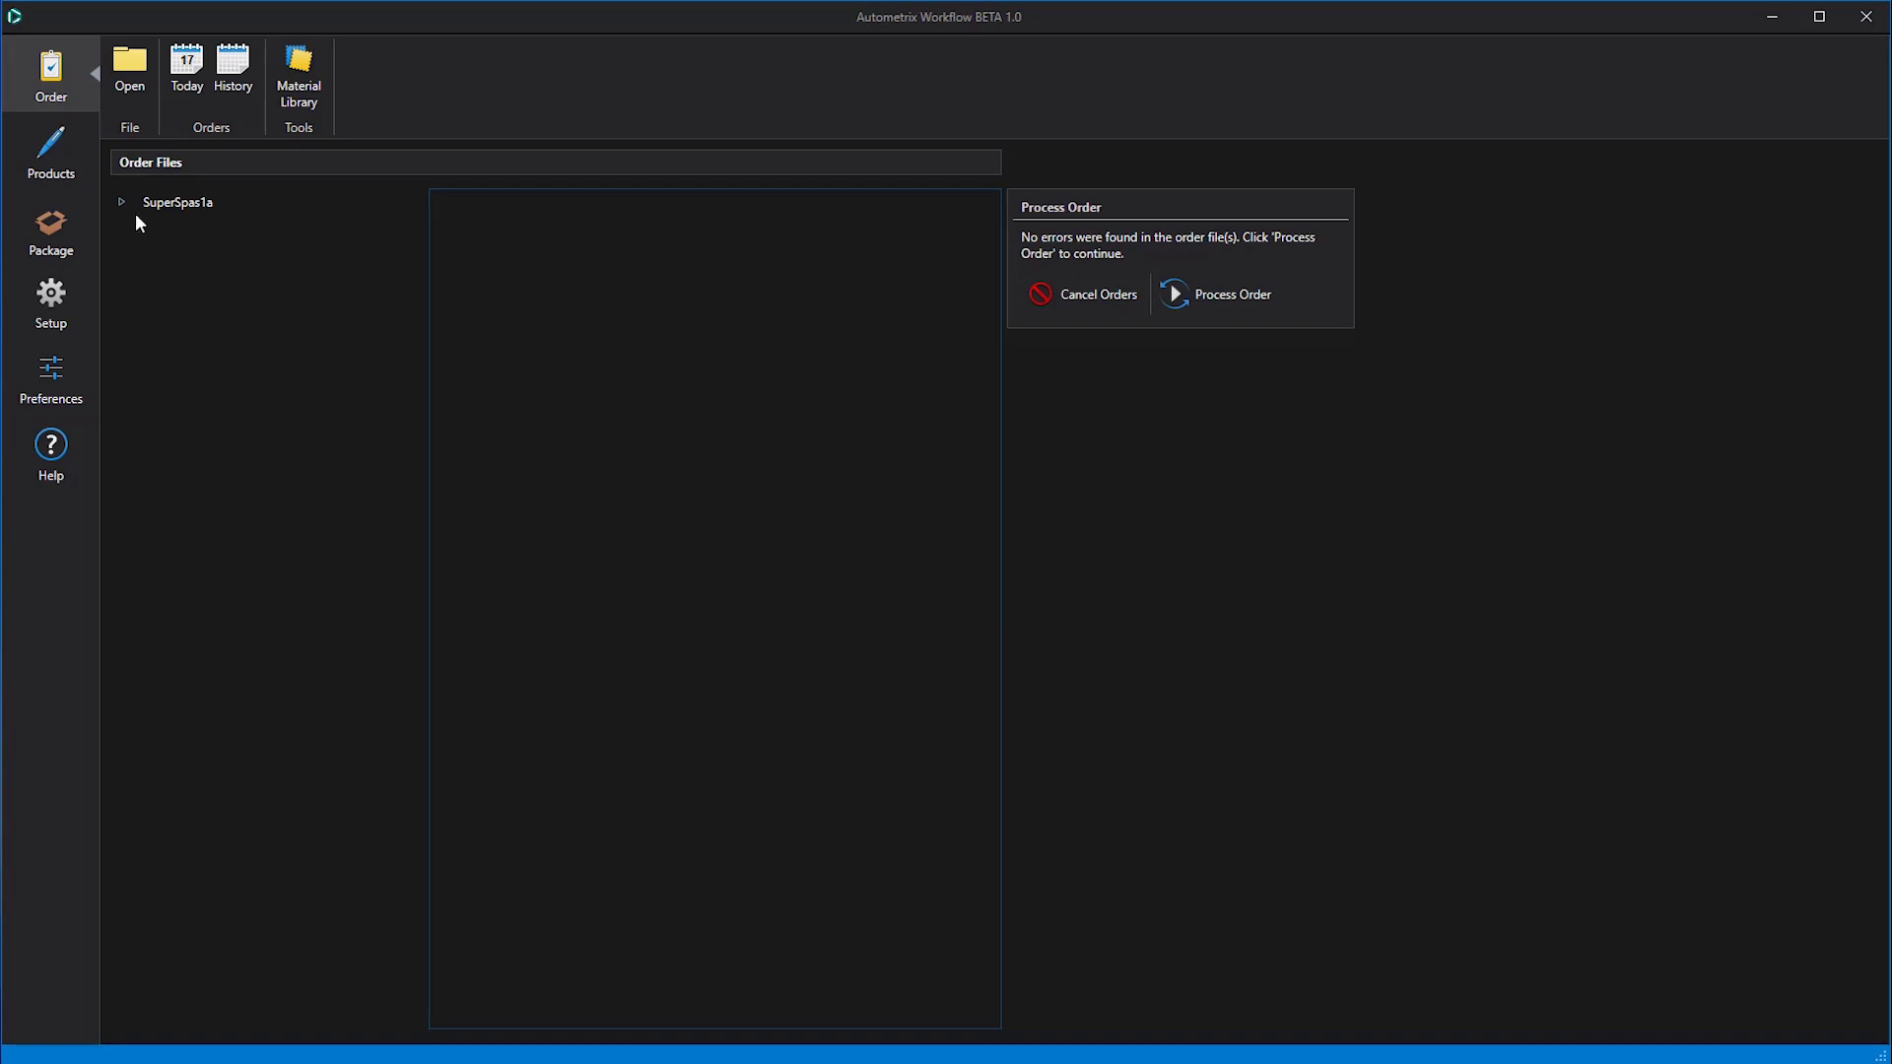
# Step: Expand SuperSpas1a into its order lines and inspect the Octagon order on Line 12
pyautogui.click(121, 202)
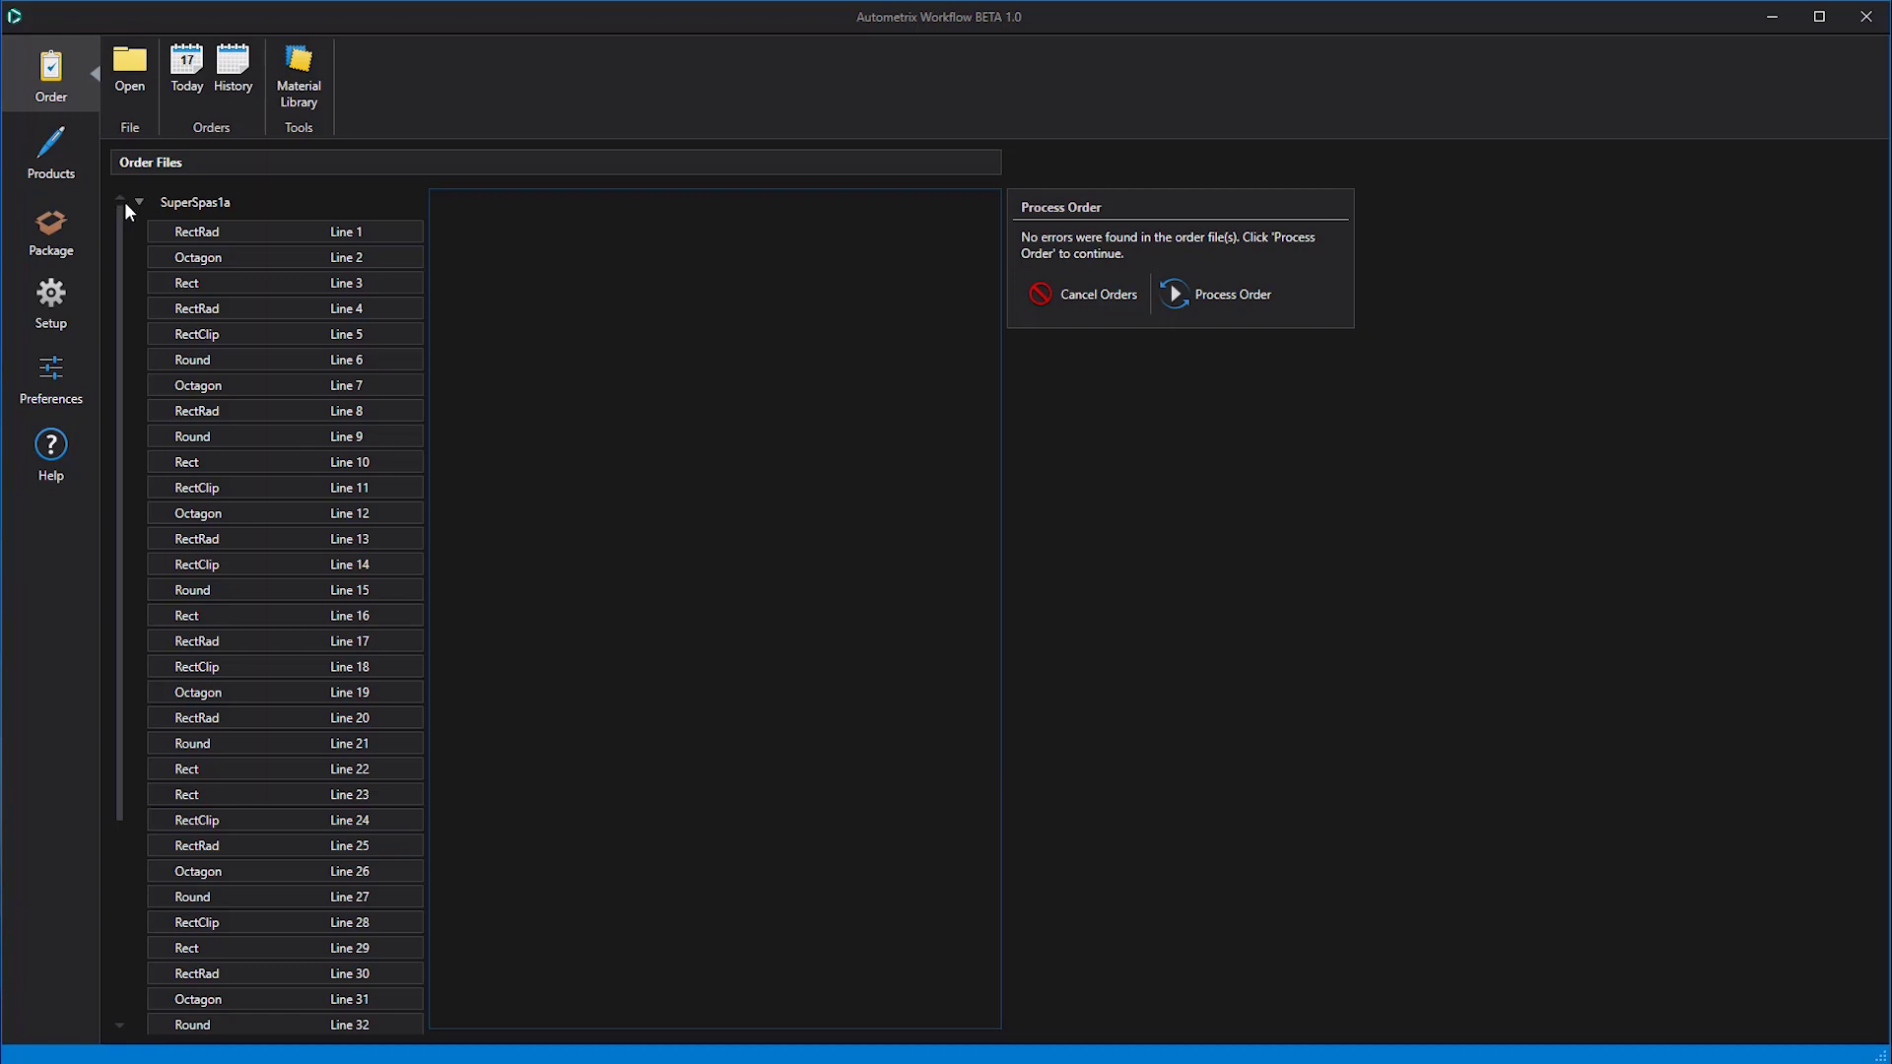
pyautogui.click(194, 514)
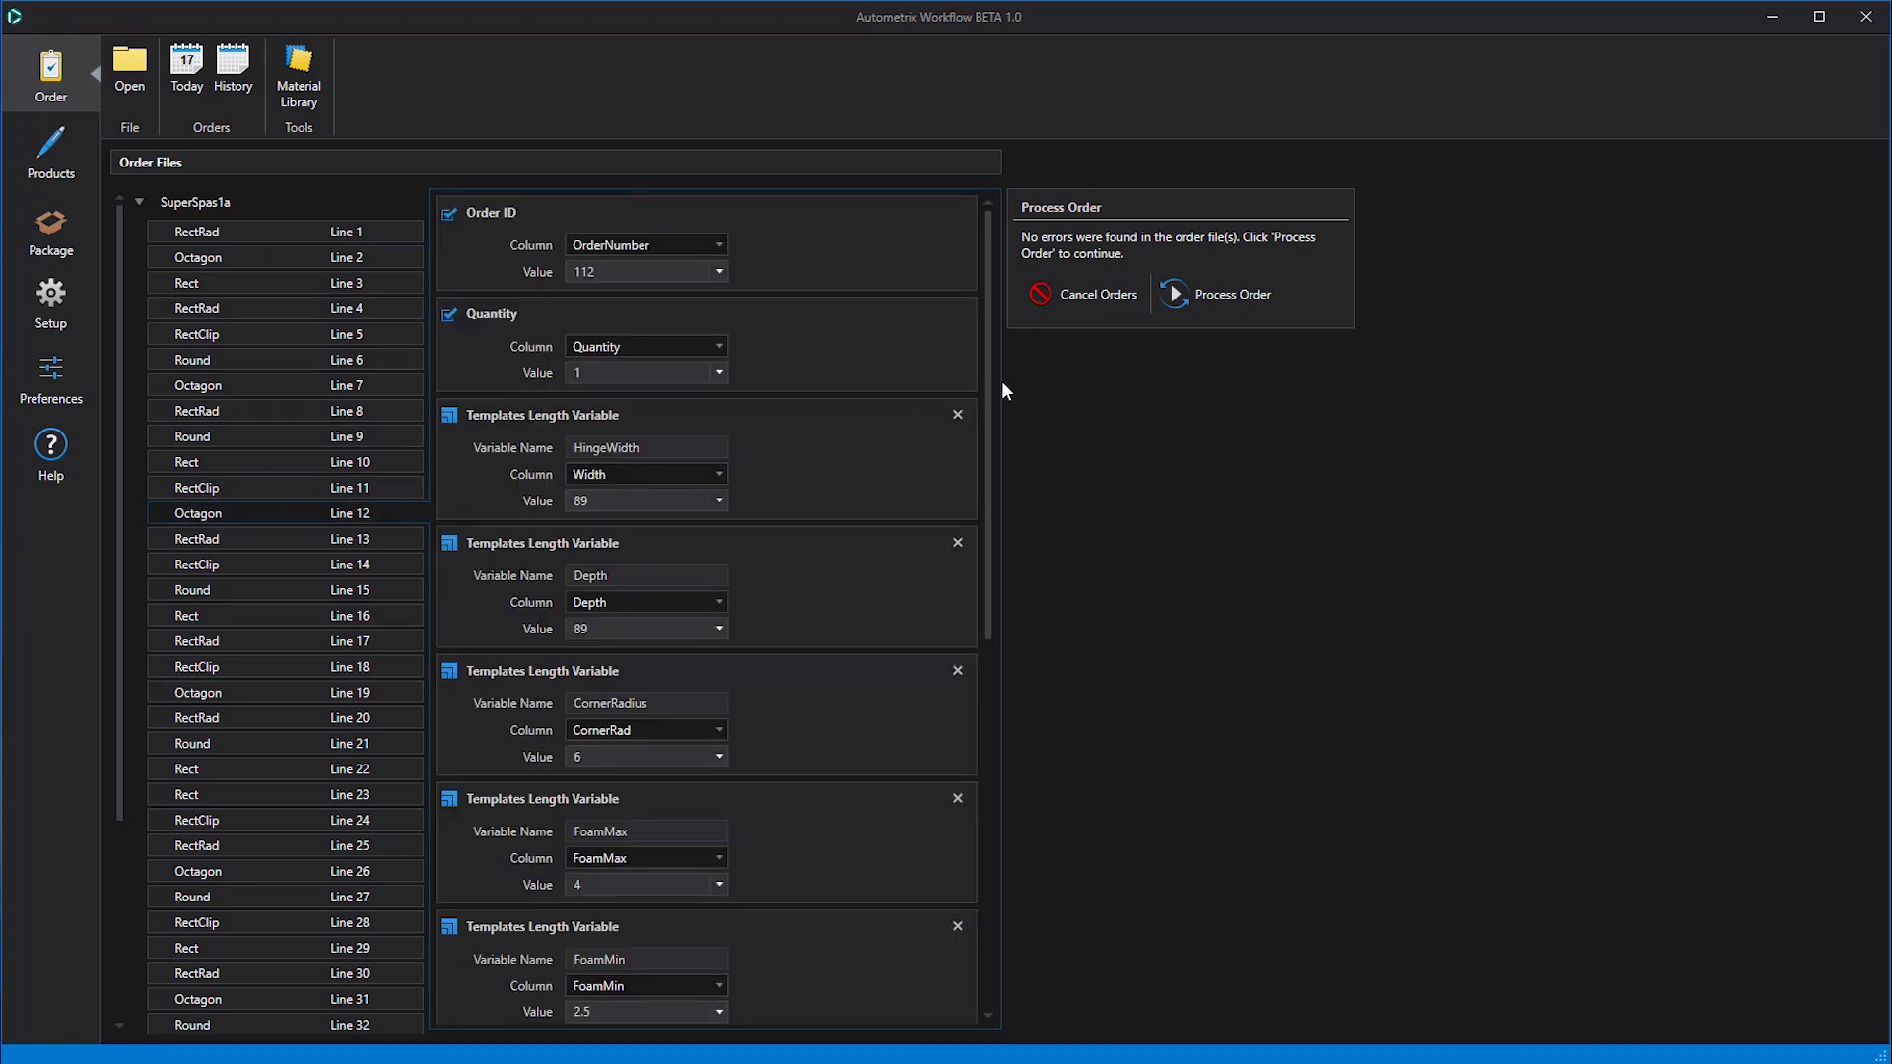
pyautogui.moveTo(990, 399); pyautogui.dragTo(963, 773)
# Step: Show Line 8's details: 96 width and depth, radius 14, VY003 top, VY100 bottom
pyautogui.scroll(10, 962, 769)
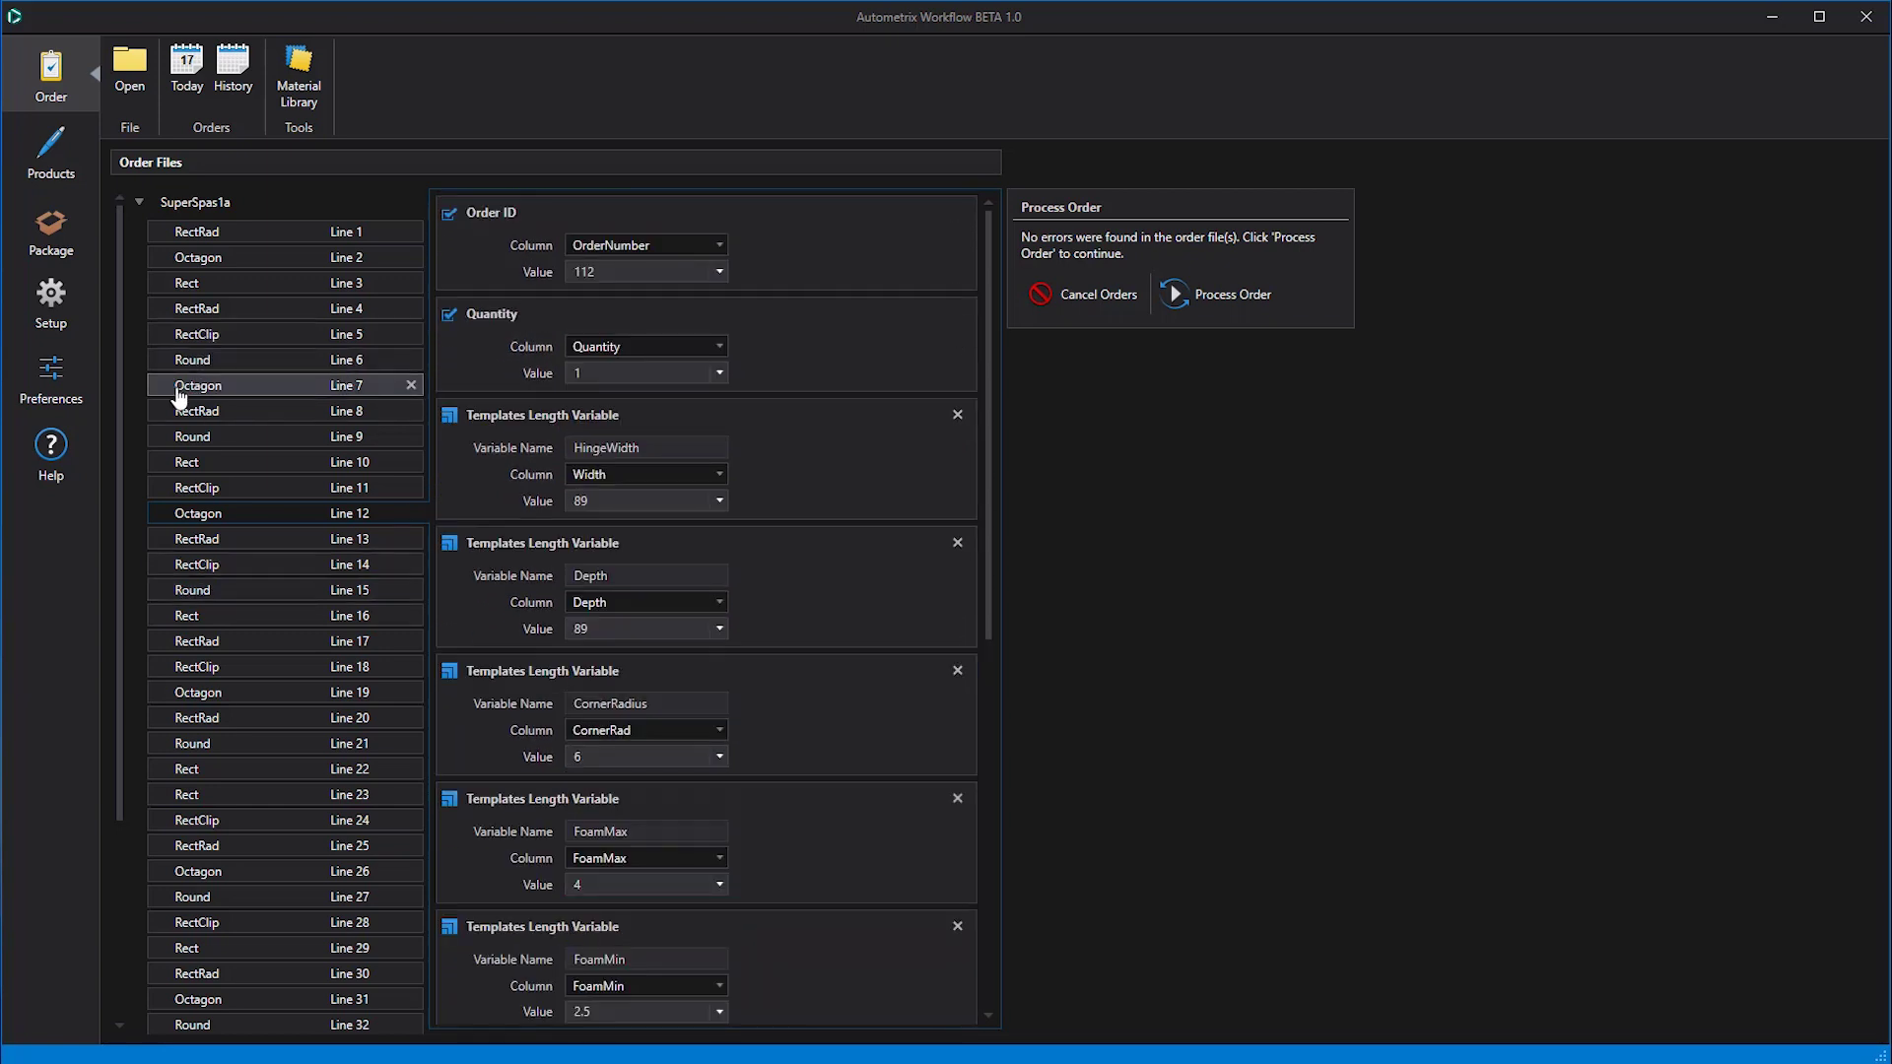
pyautogui.click(177, 412)
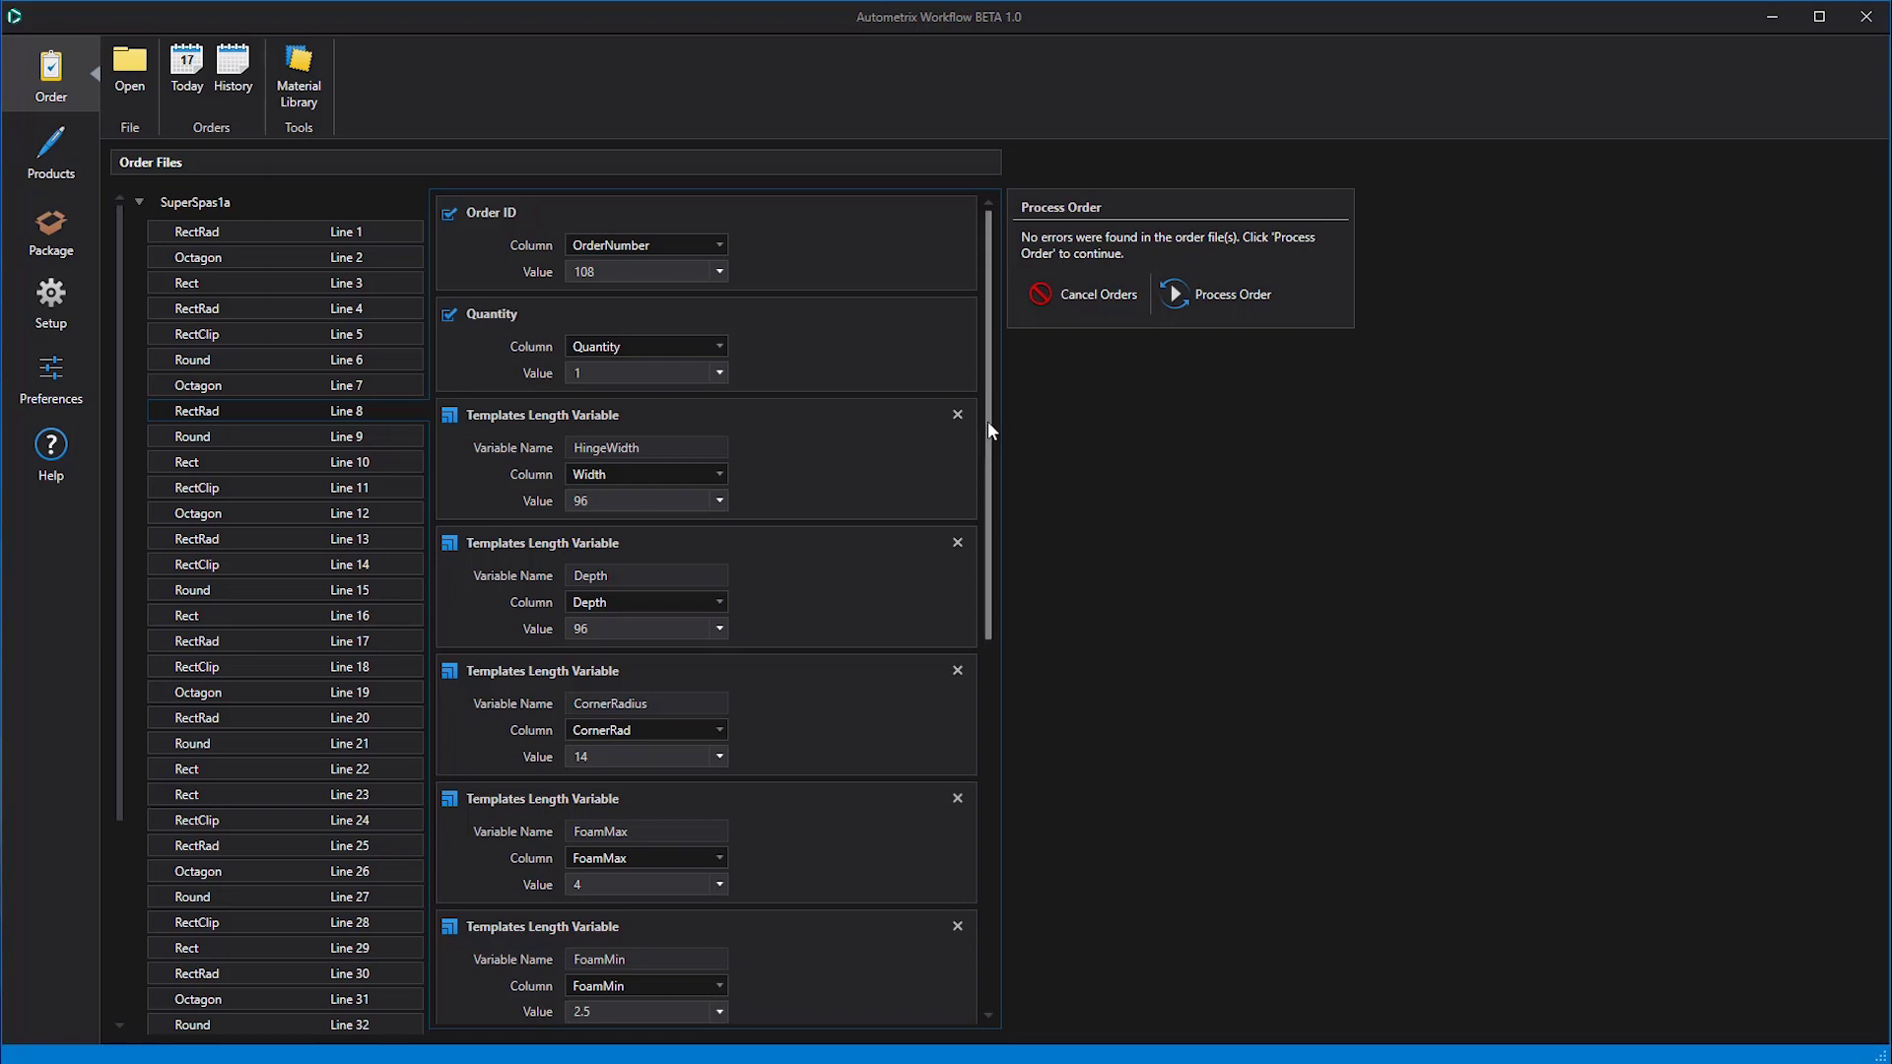
pyautogui.moveTo(987, 422); pyautogui.dragTo(989, 837)
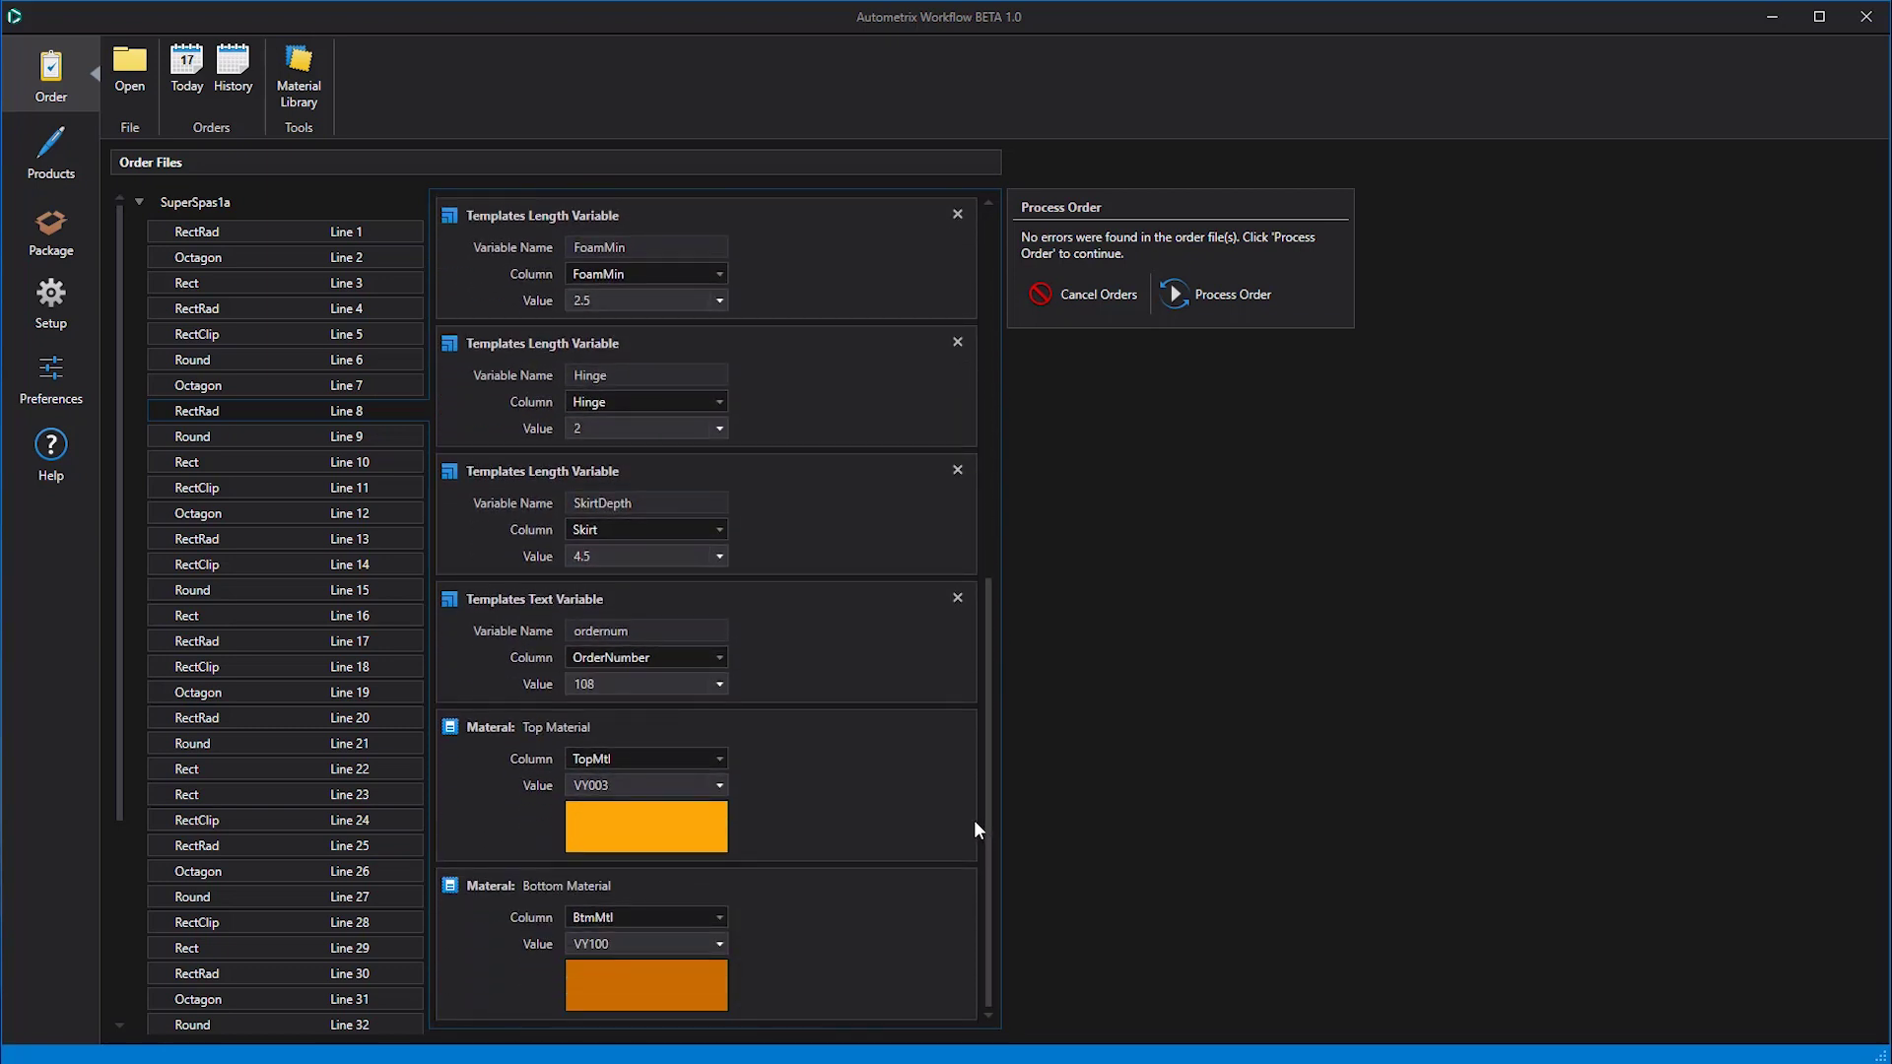
# Step: Process the SuperSpas1a order and review its lines grouped by vinyl material
pyautogui.click(1231, 296)
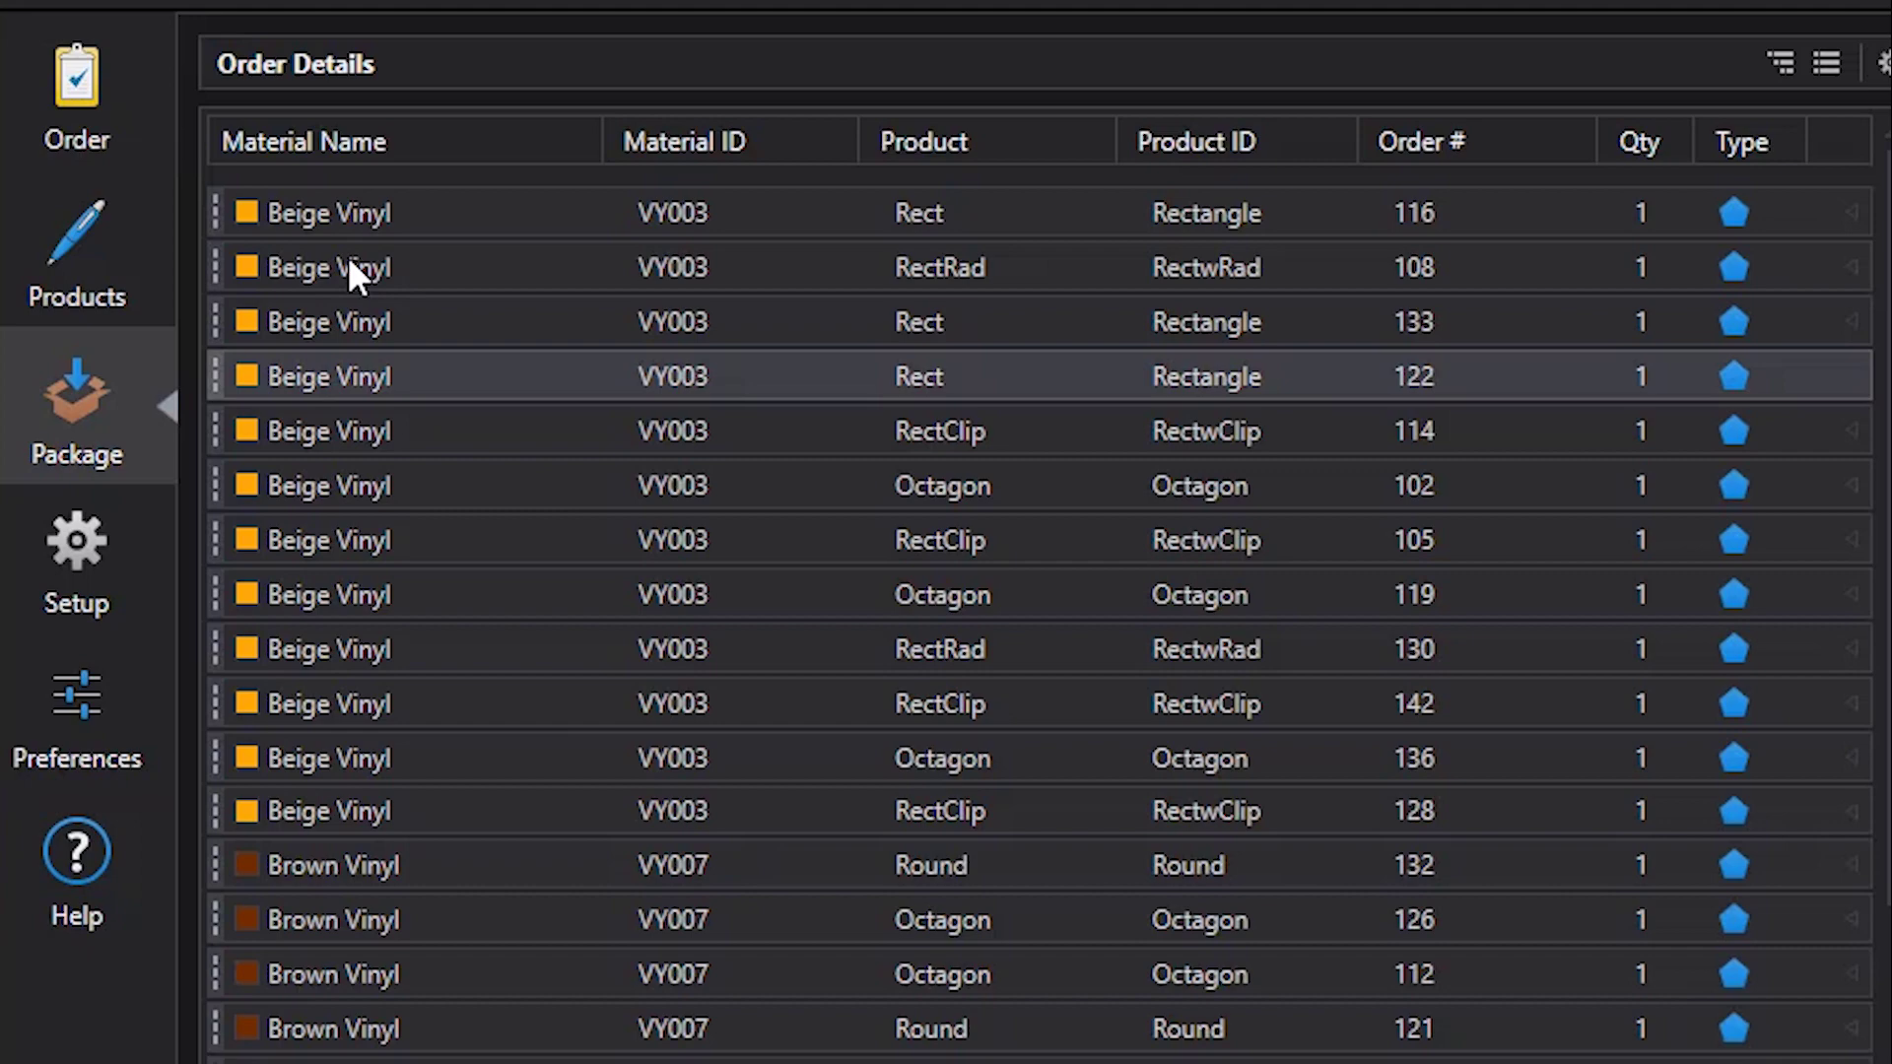
pyautogui.moveTo(350, 262)
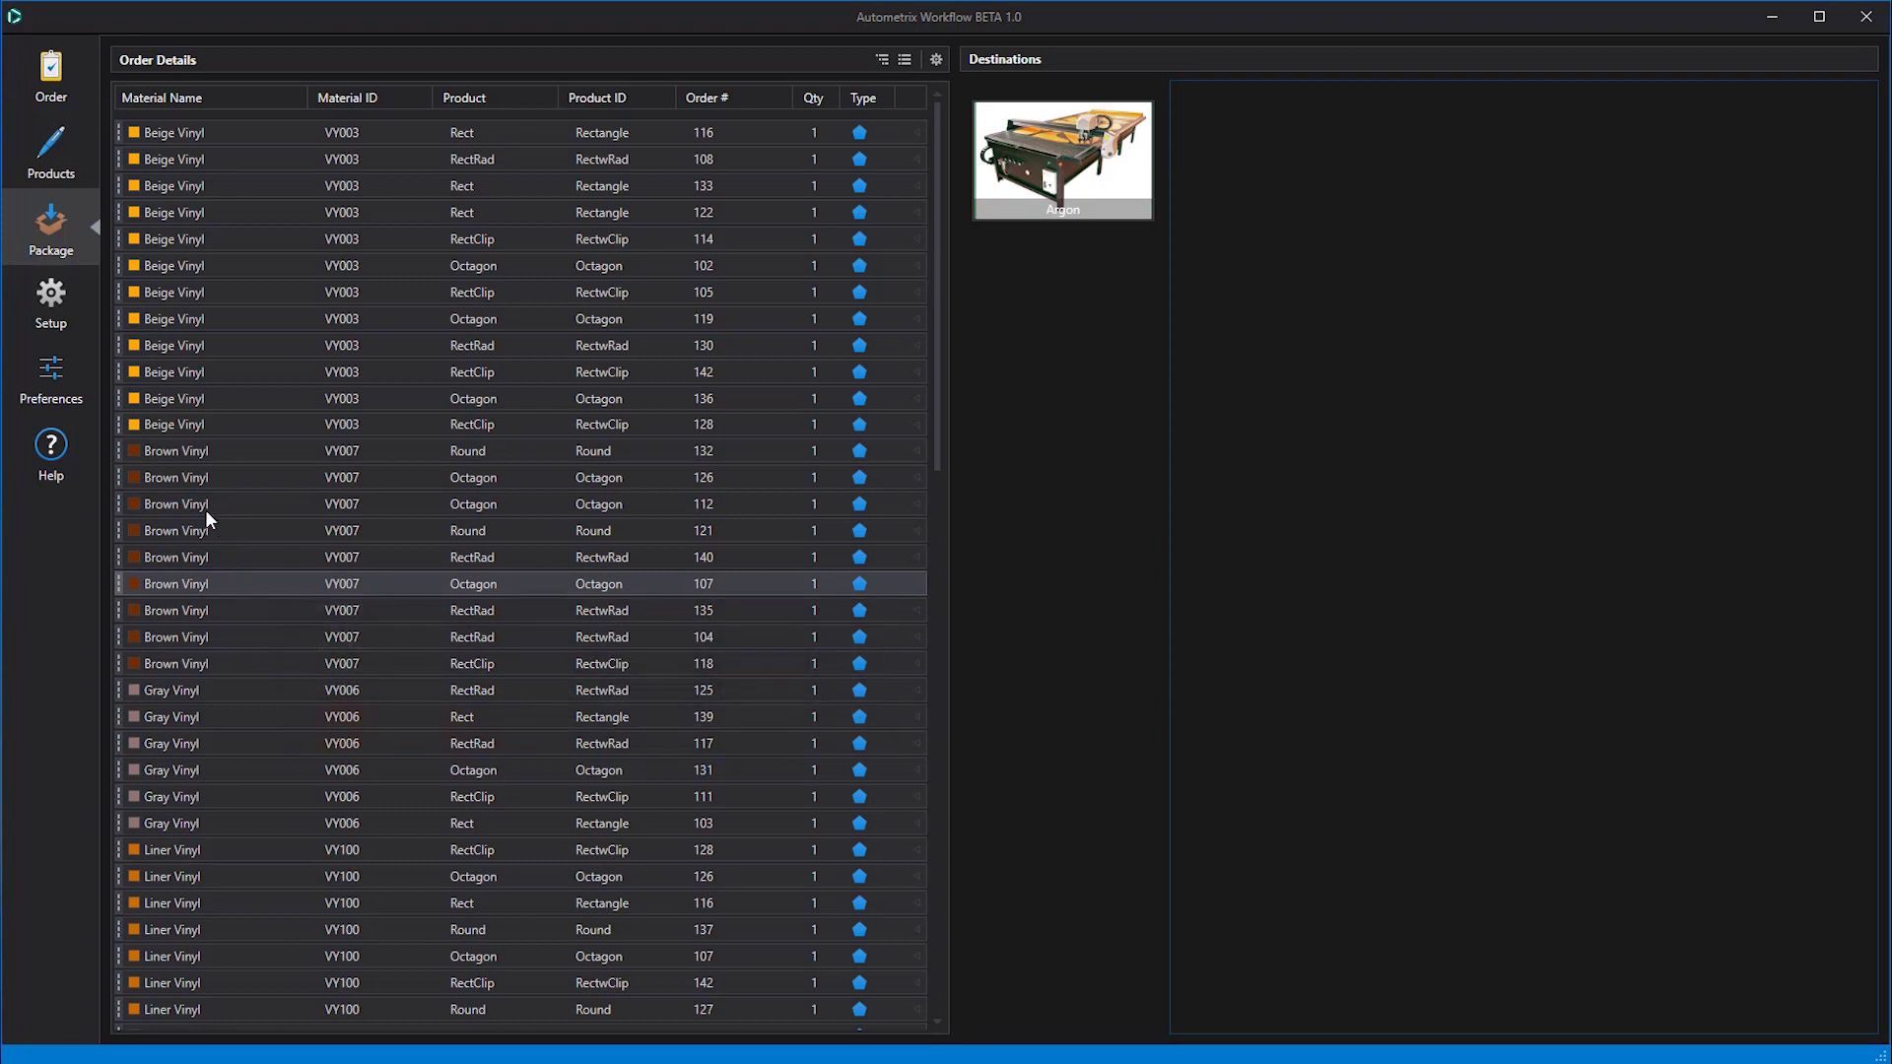
pyautogui.moveTo(201, 500)
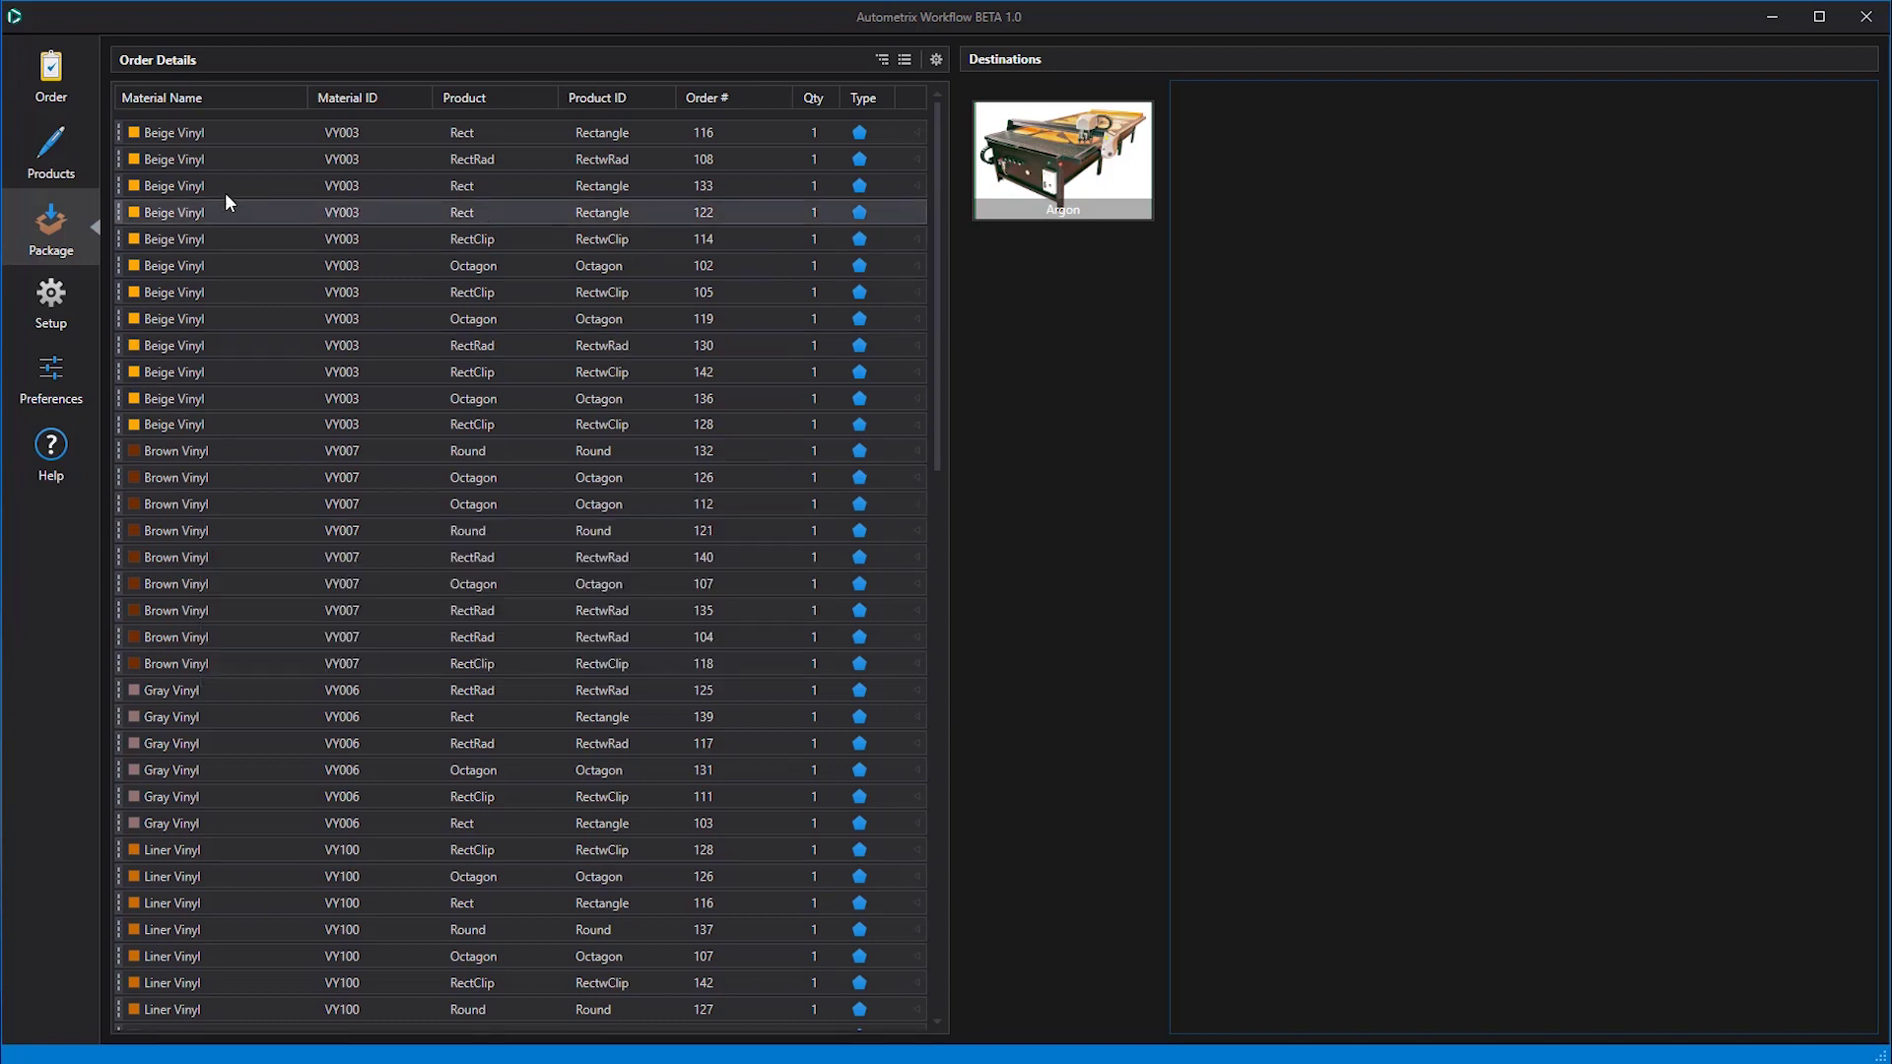
# Step: Send all twelve Beige Vinyl rows to the Argon cutter
pyautogui.moveTo(173, 132)
pyautogui.moveTo(171, 133); pyautogui.dragTo(164, 422)
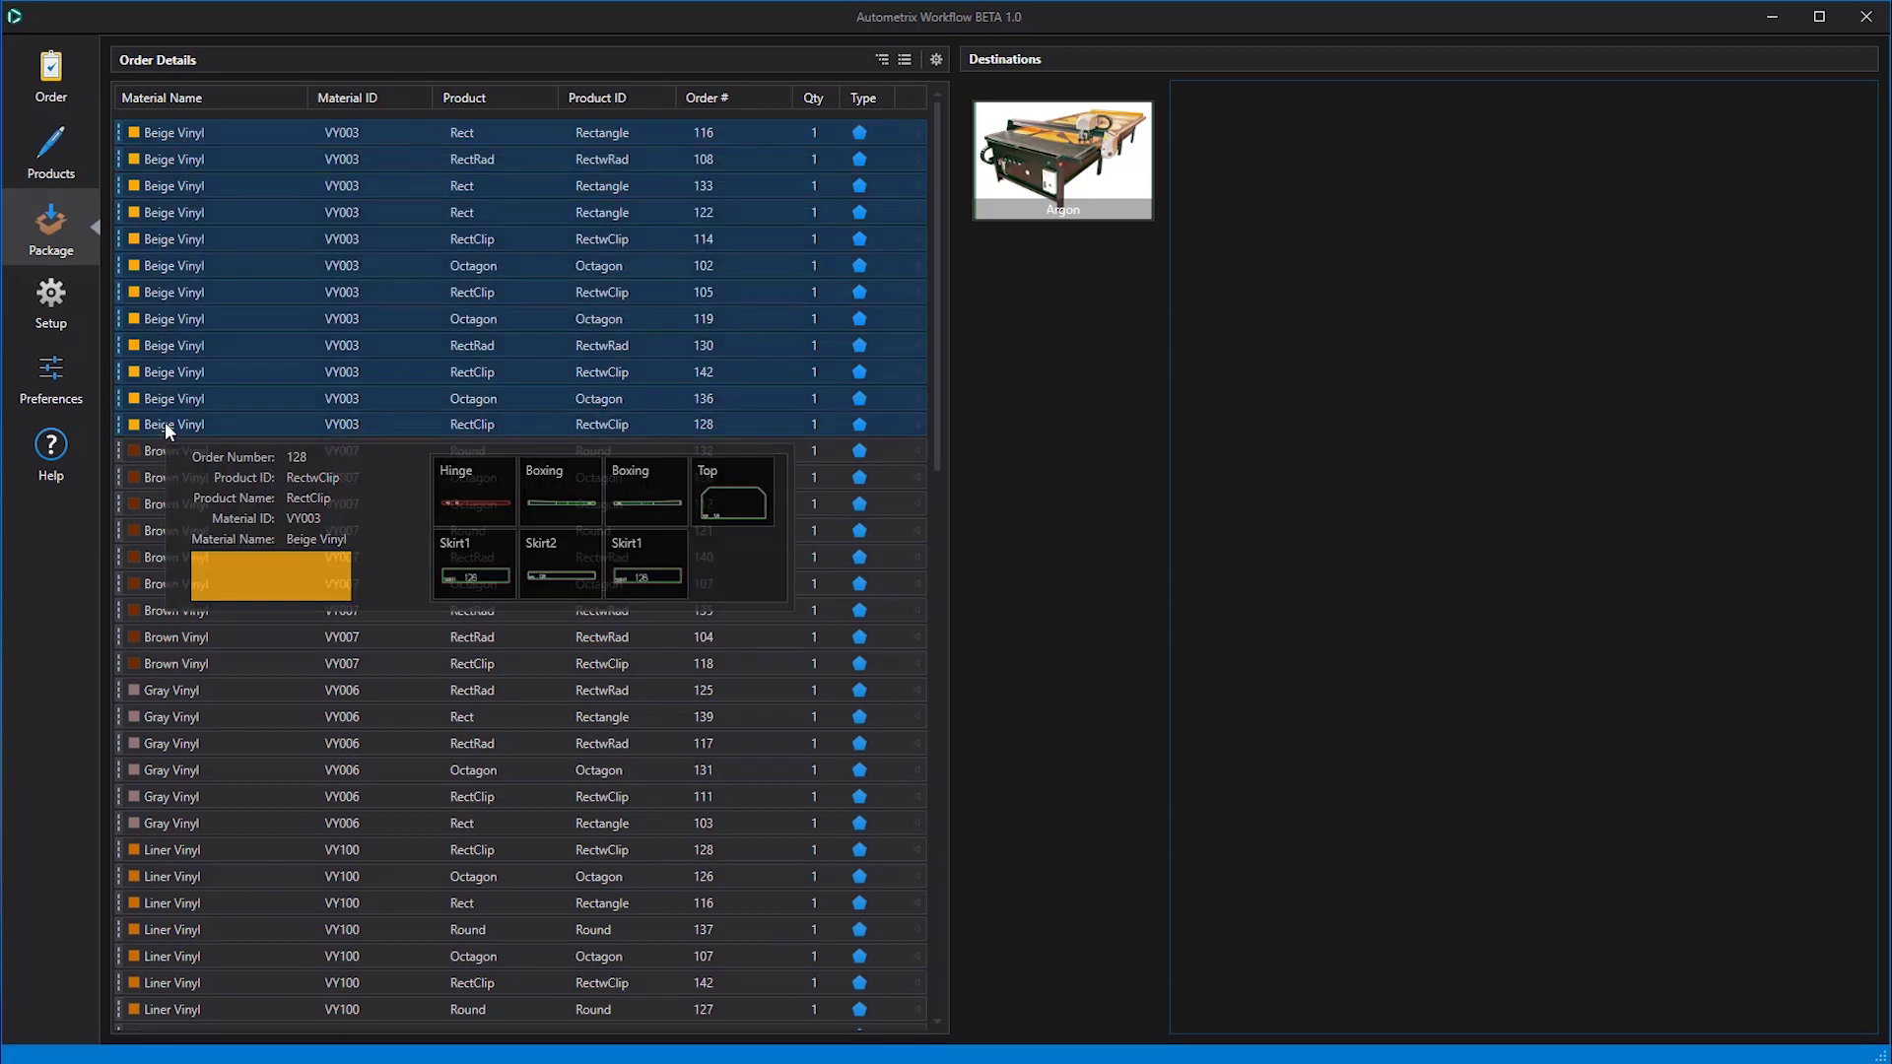
pyautogui.moveTo(162, 298); pyautogui.dragTo(1064, 160)
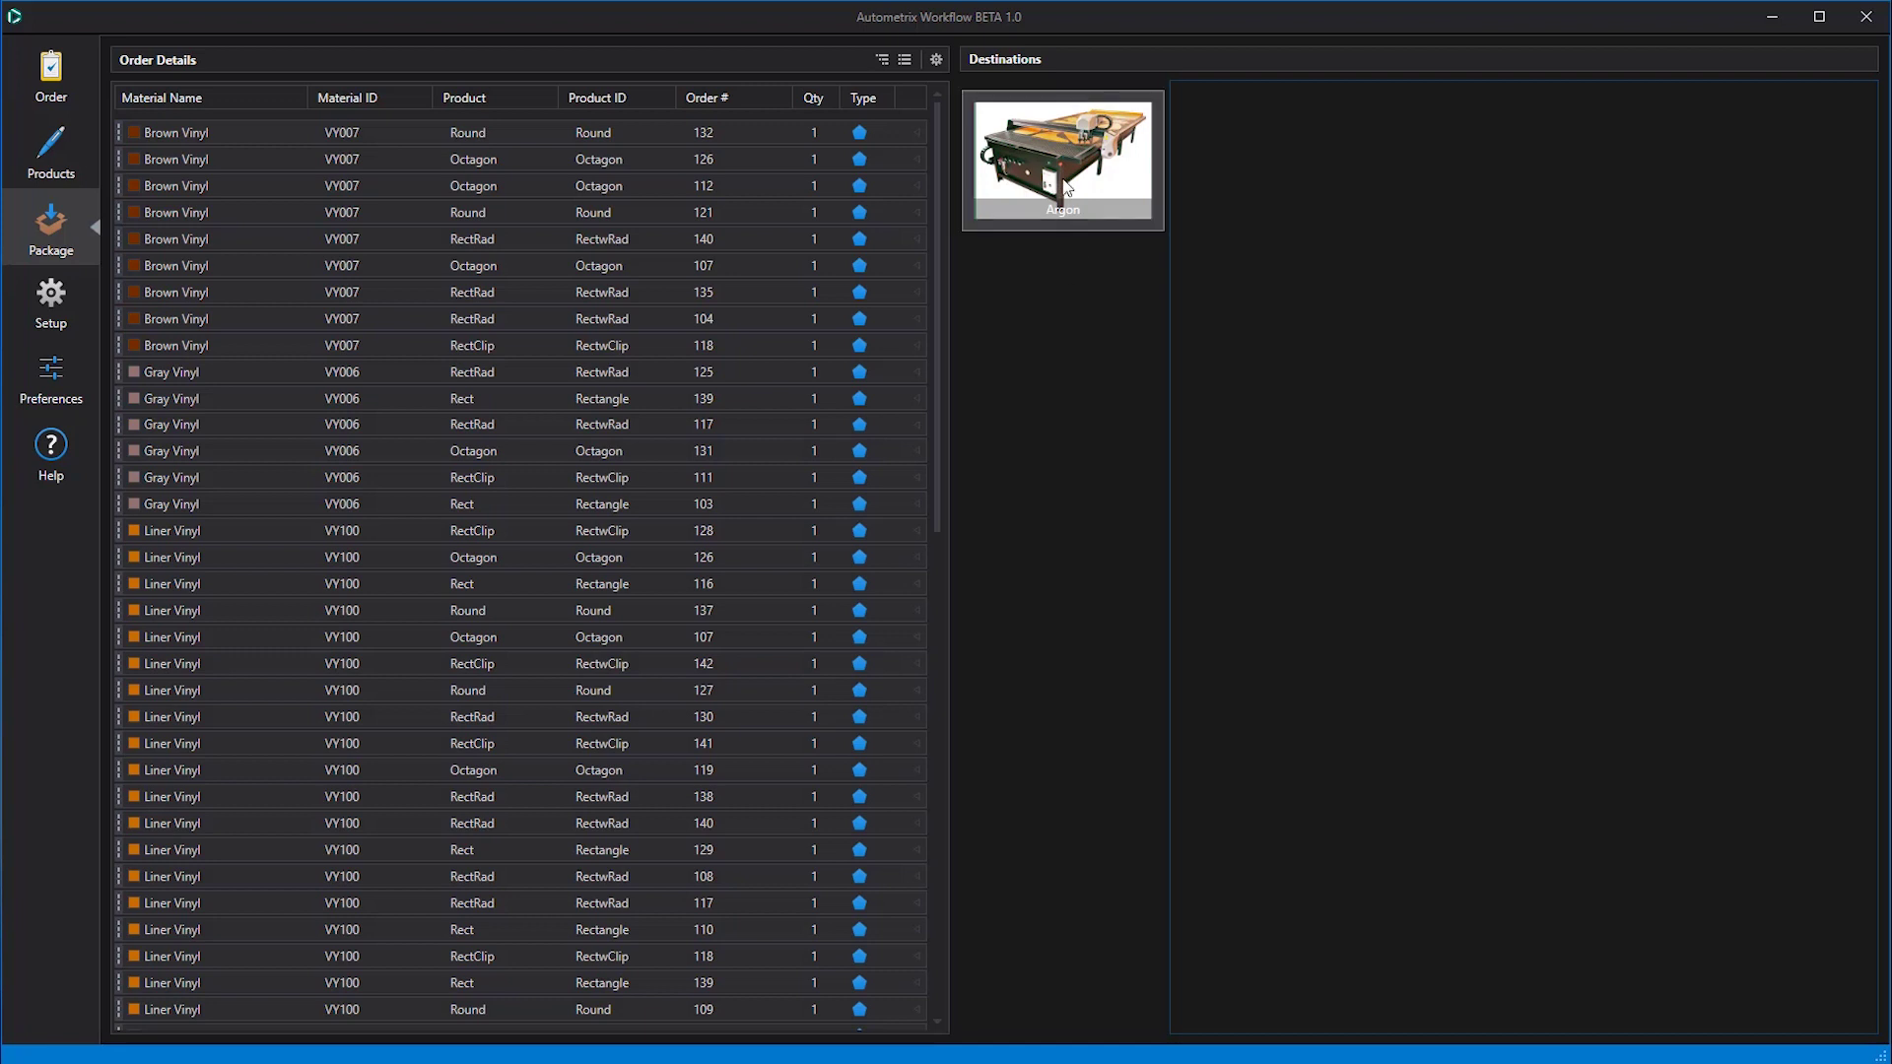
# Step: Send the nine Brown Vinyl rows to the Argon cutter
pyautogui.moveTo(1082, 187)
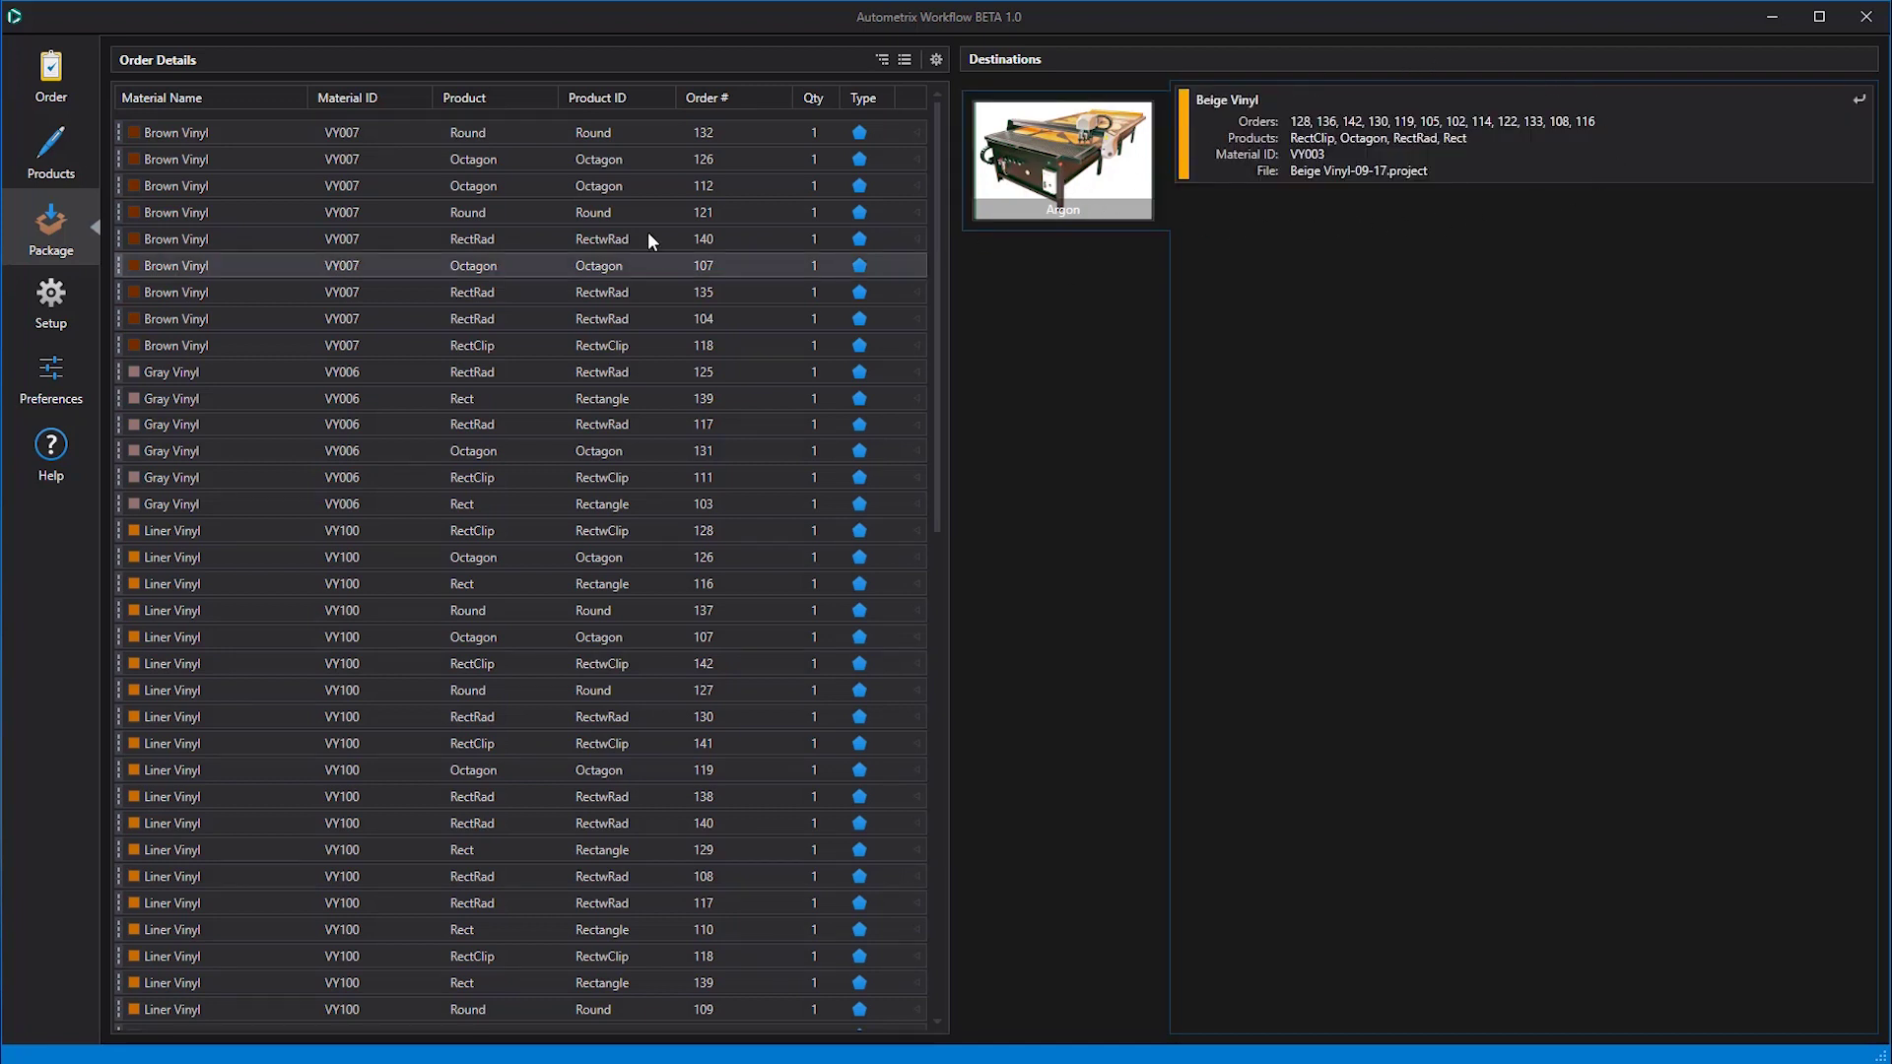
pyautogui.moveTo(162, 134); pyautogui.dragTo(175, 346)
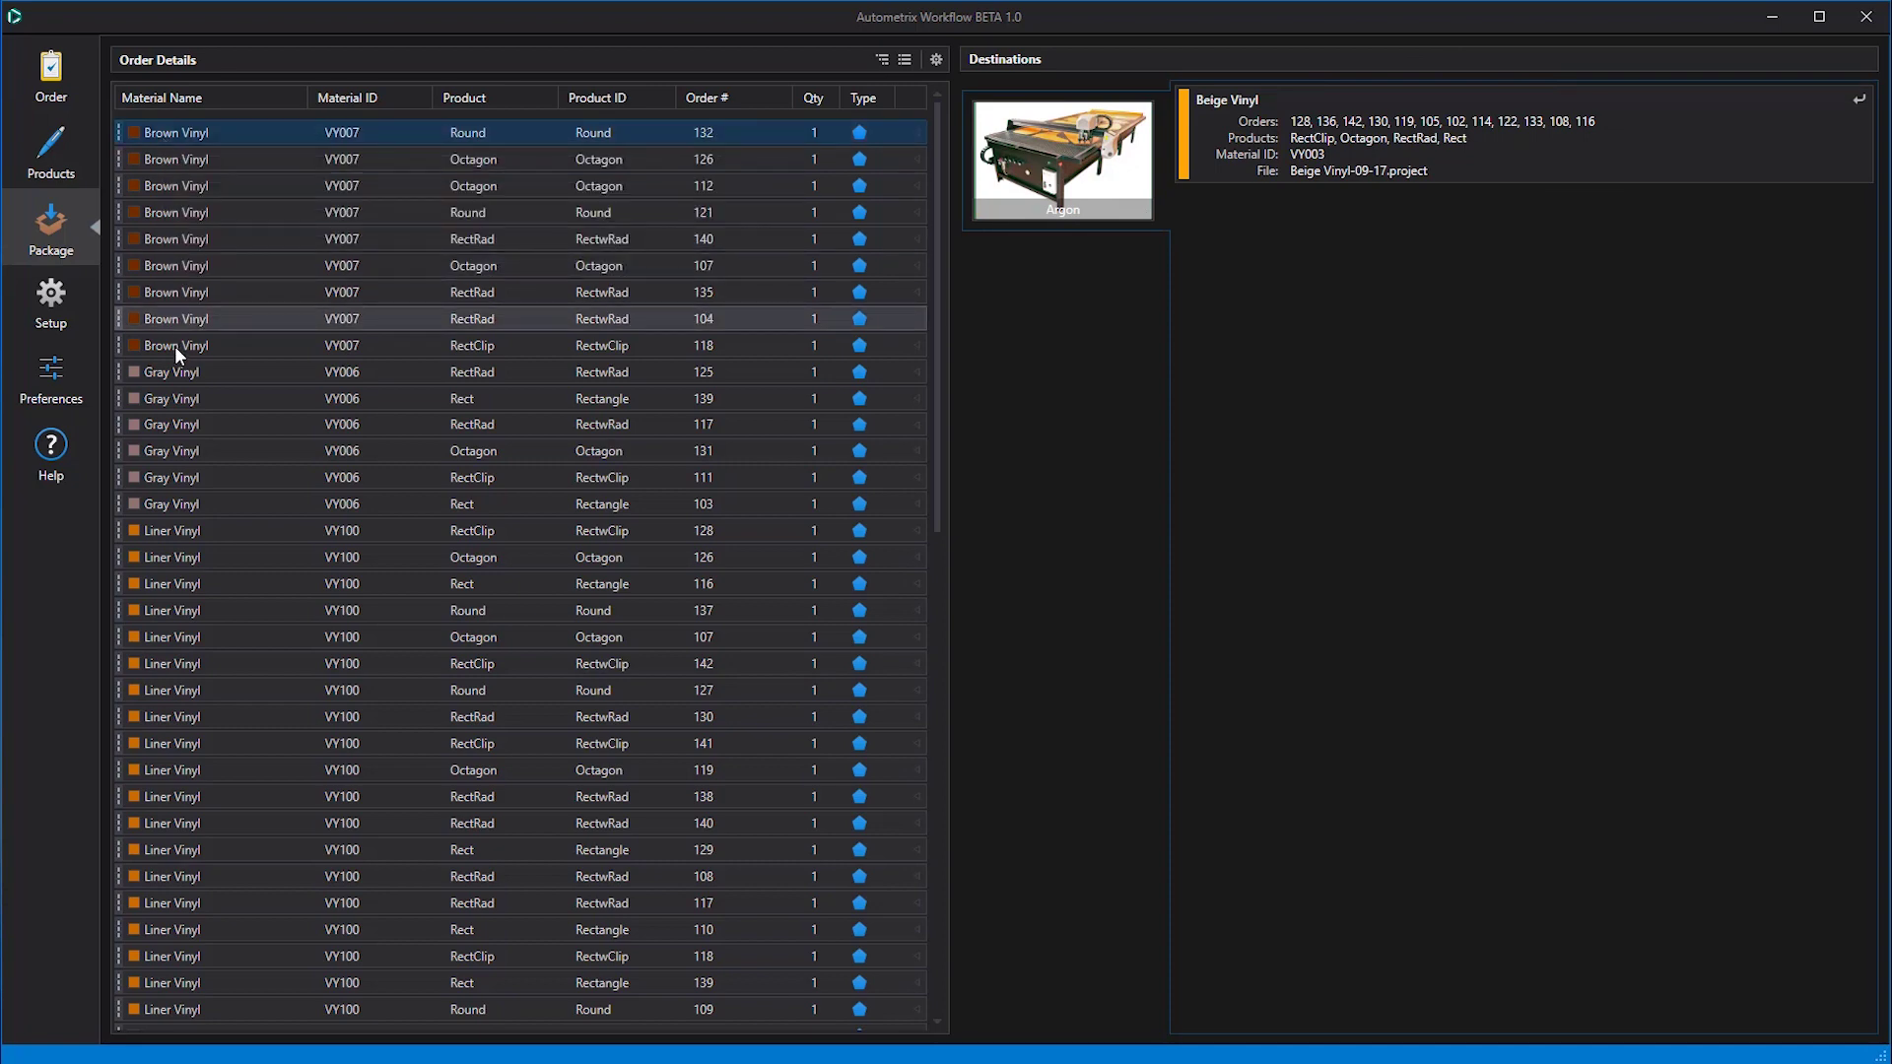
pyautogui.moveTo(174, 347)
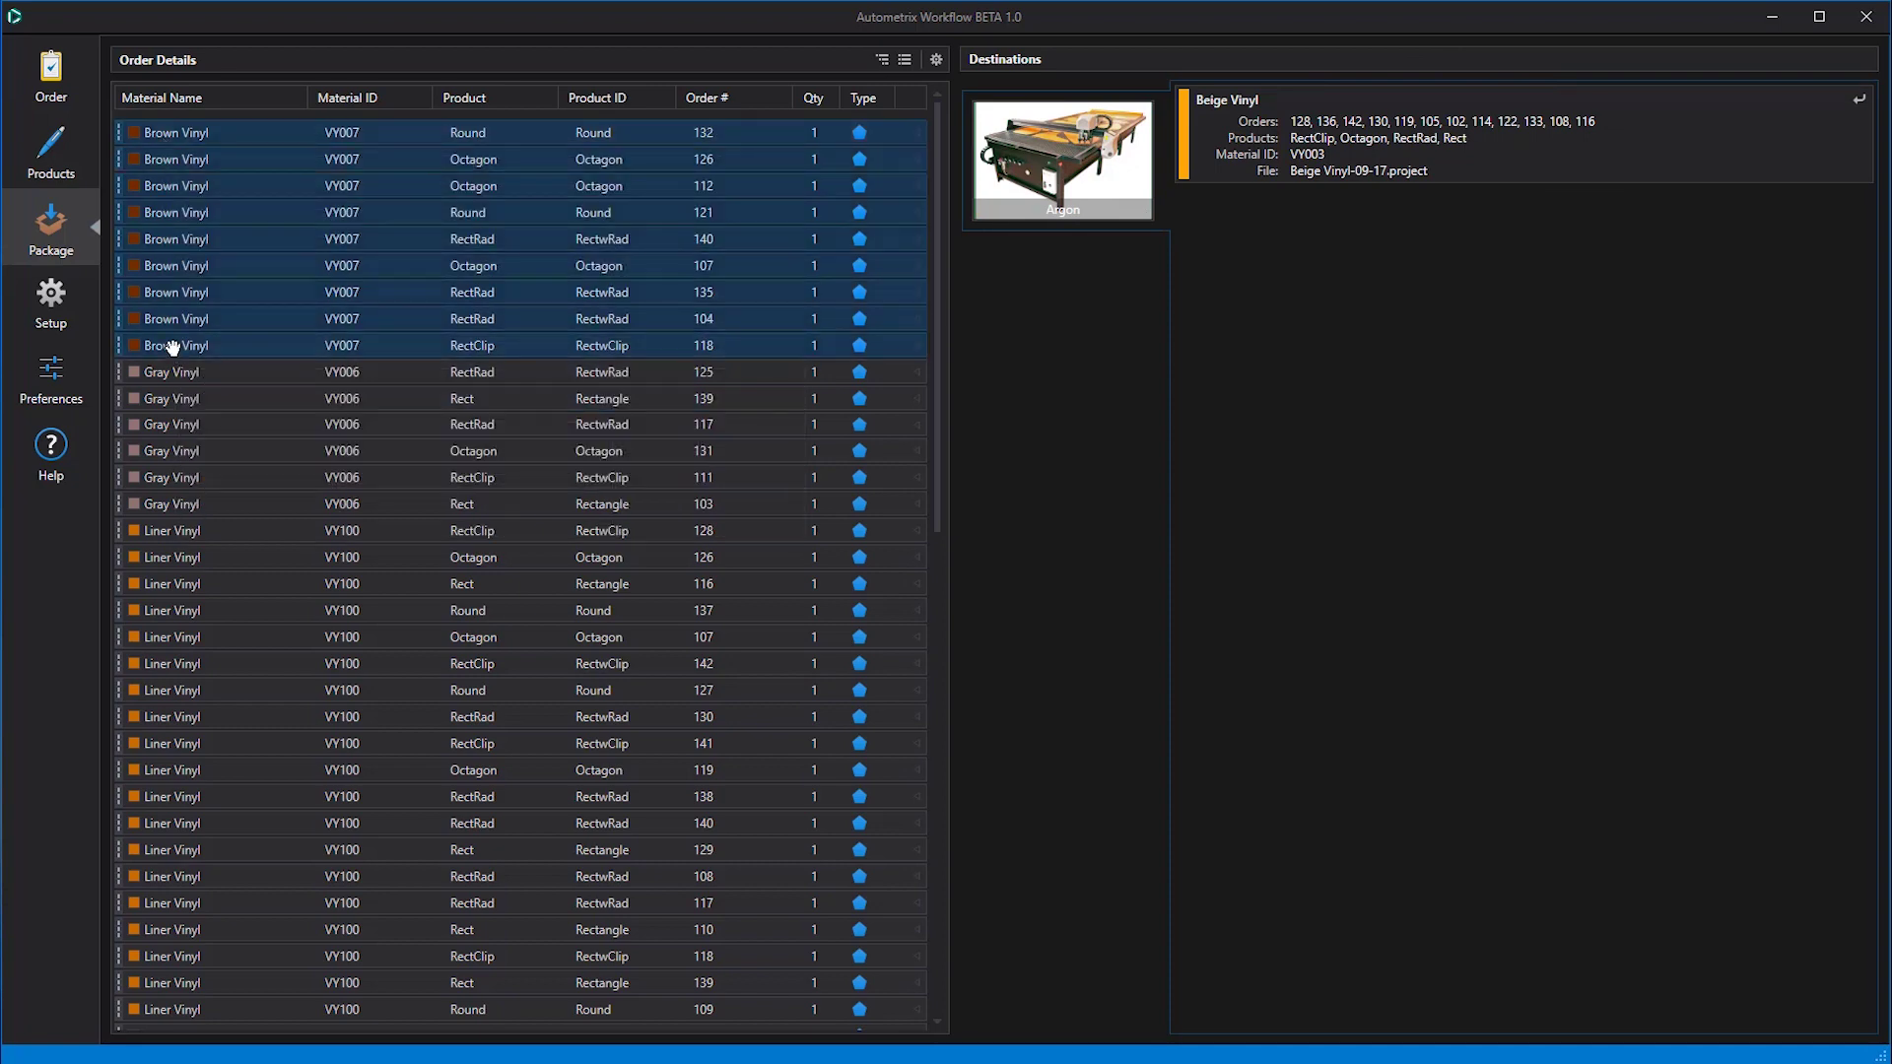
pyautogui.moveTo(174, 346); pyautogui.dragTo(1046, 156)
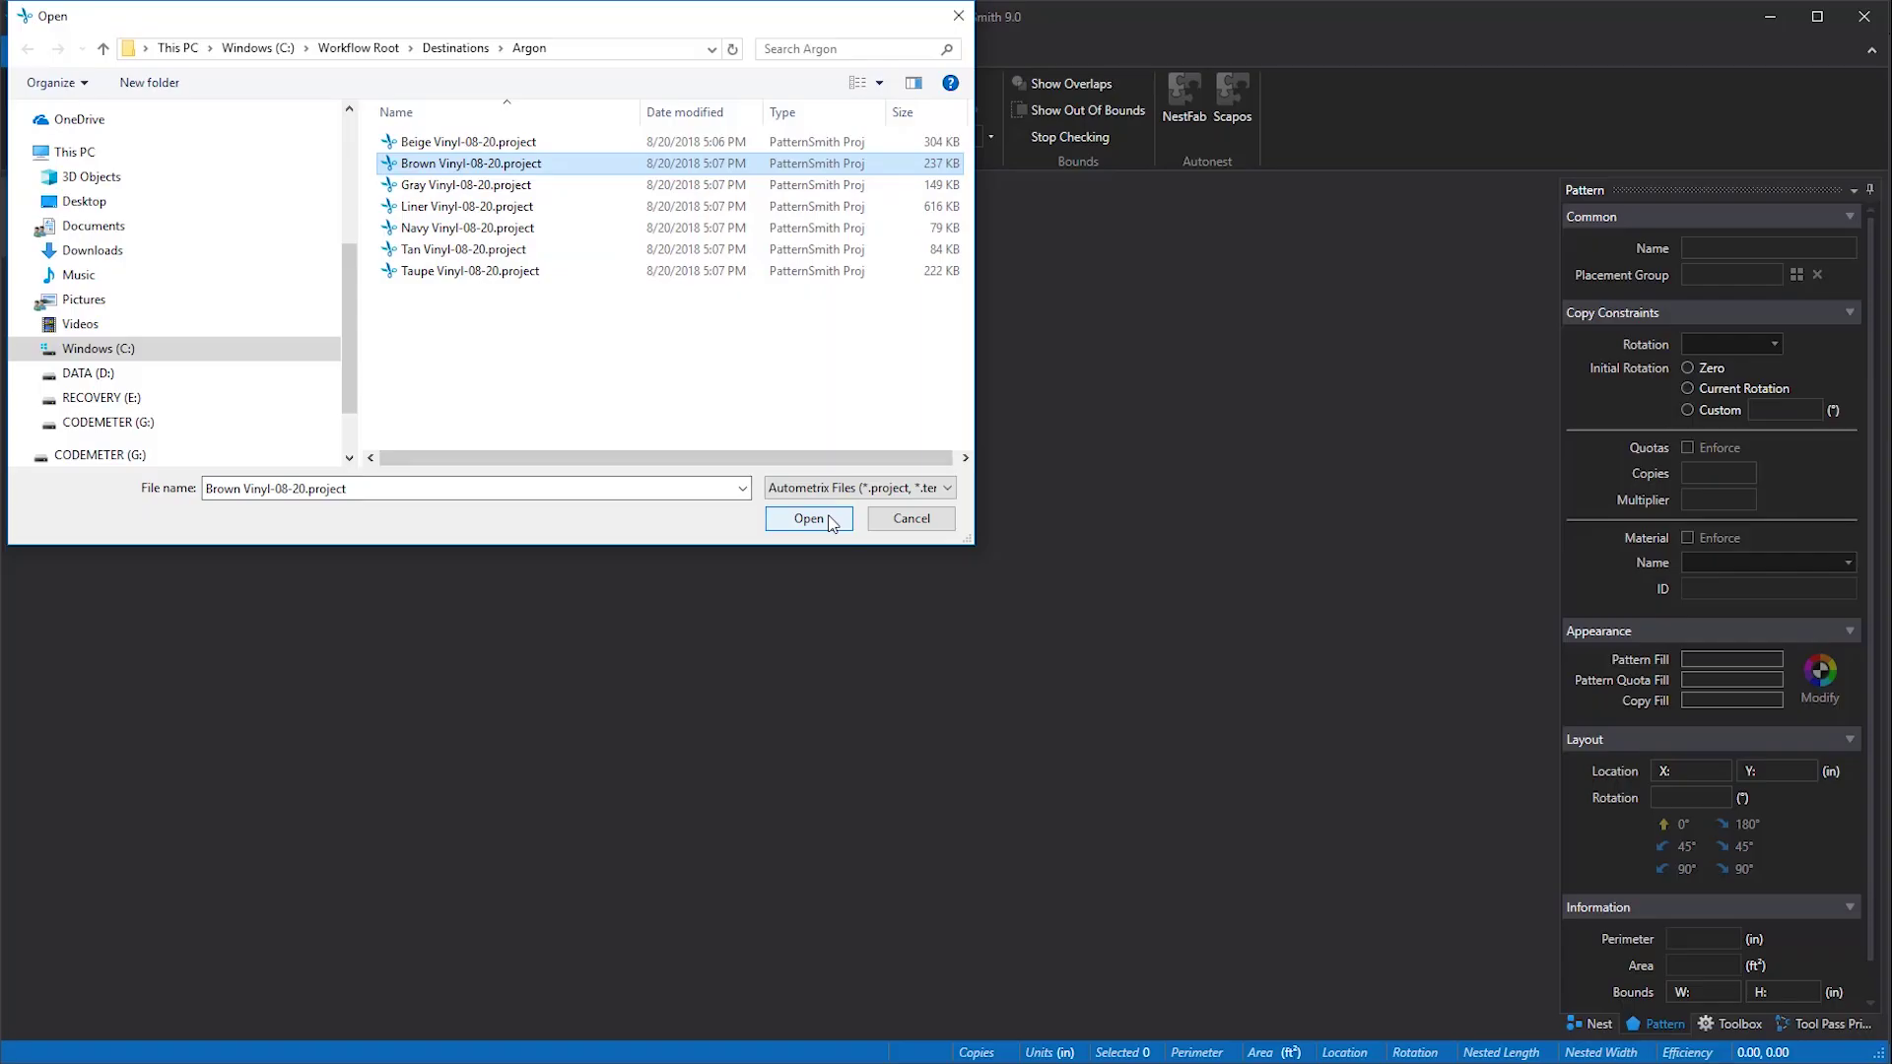
# Step: Open Brown Vinyl-09-17.project and select all patterns except the small top pieces
pyautogui.click(828, 513)
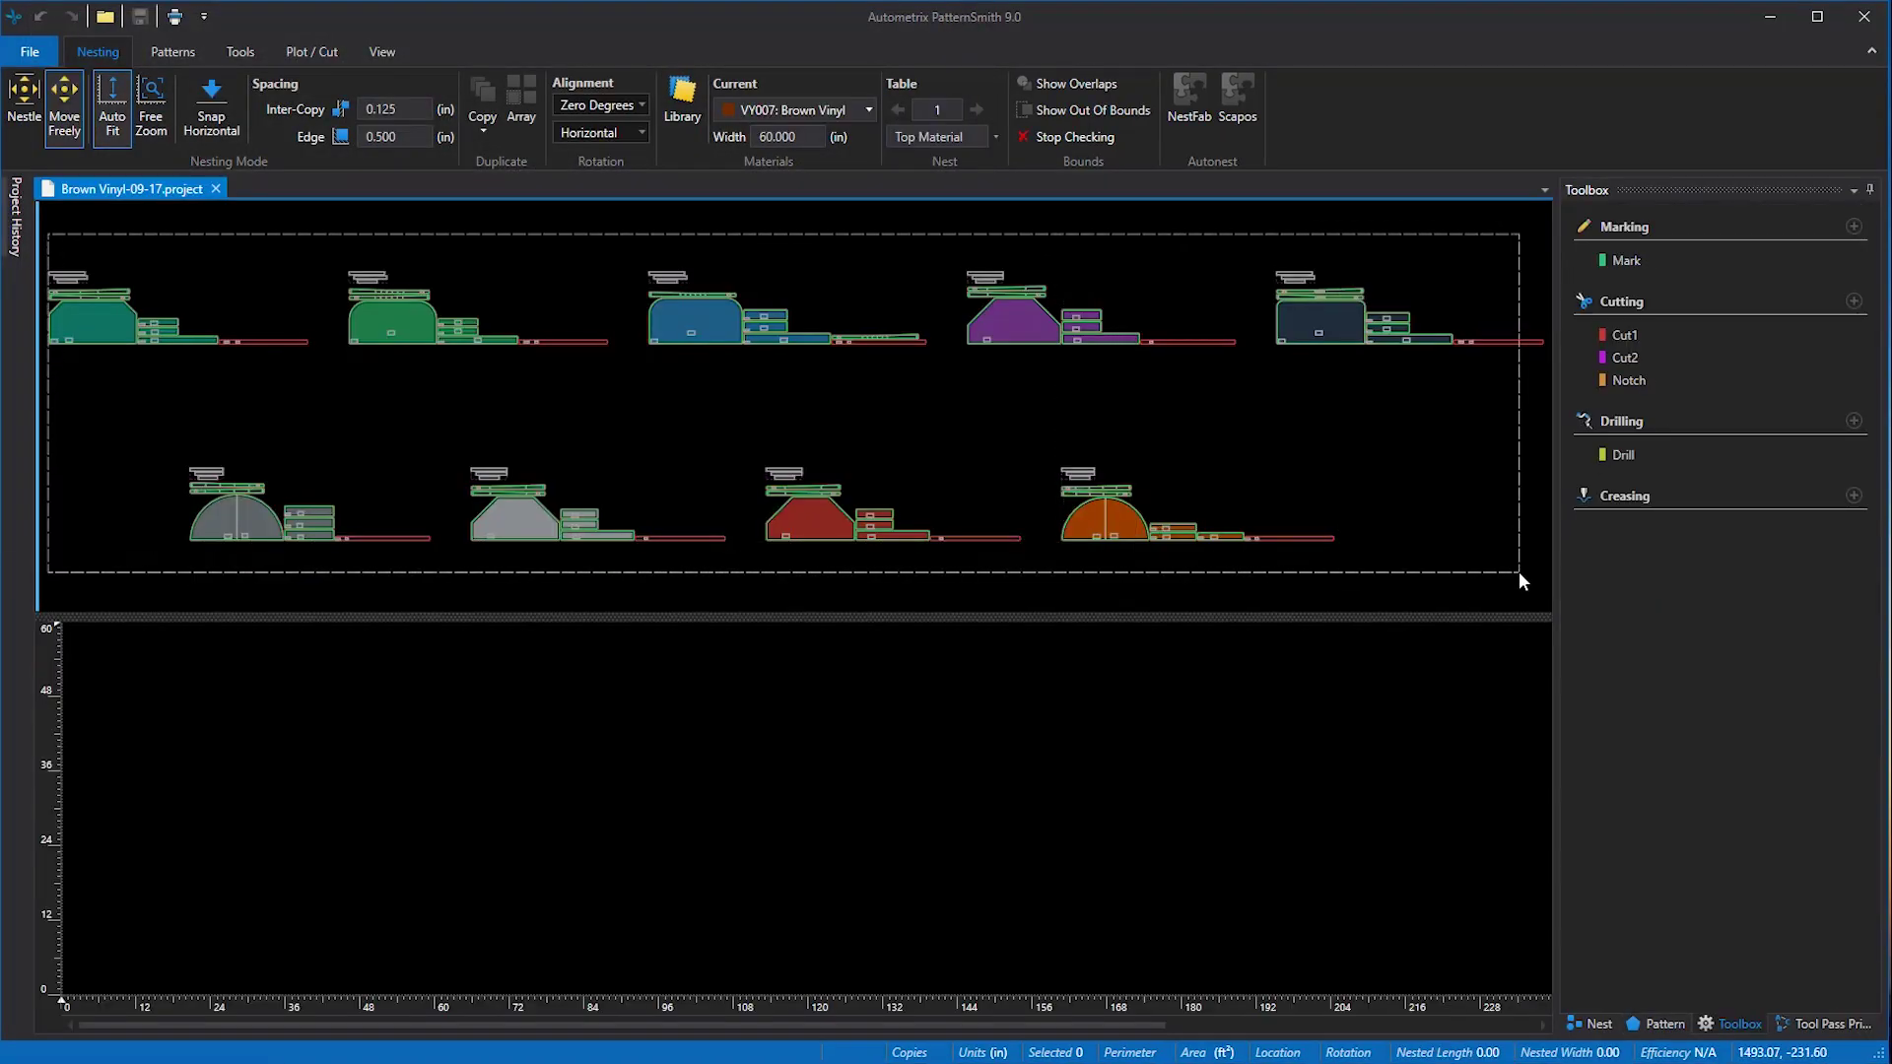
pyautogui.moveTo(1520, 574); pyautogui.dragTo(1520, 574)
pyautogui.keyDown('ctrl'); pyautogui.click(1077, 474); pyautogui.keyUp('ctrl')
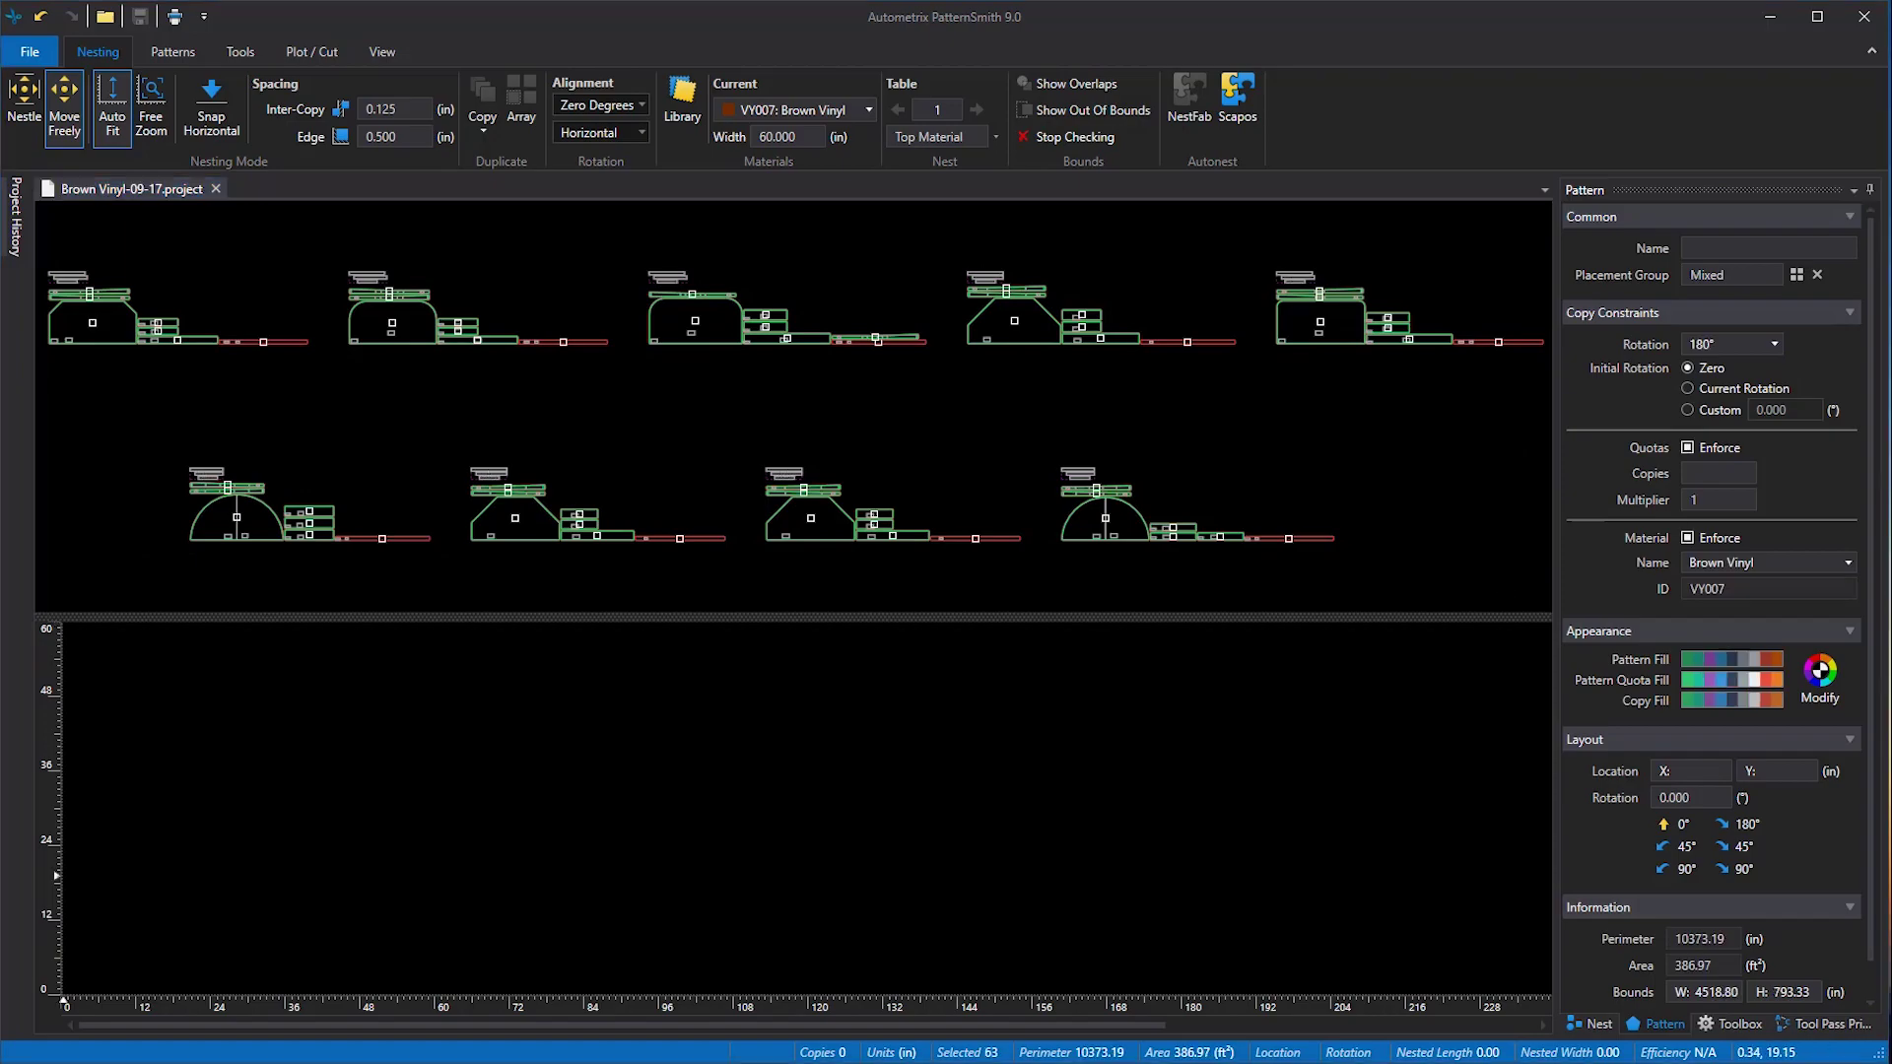
pyautogui.click(1237, 103)
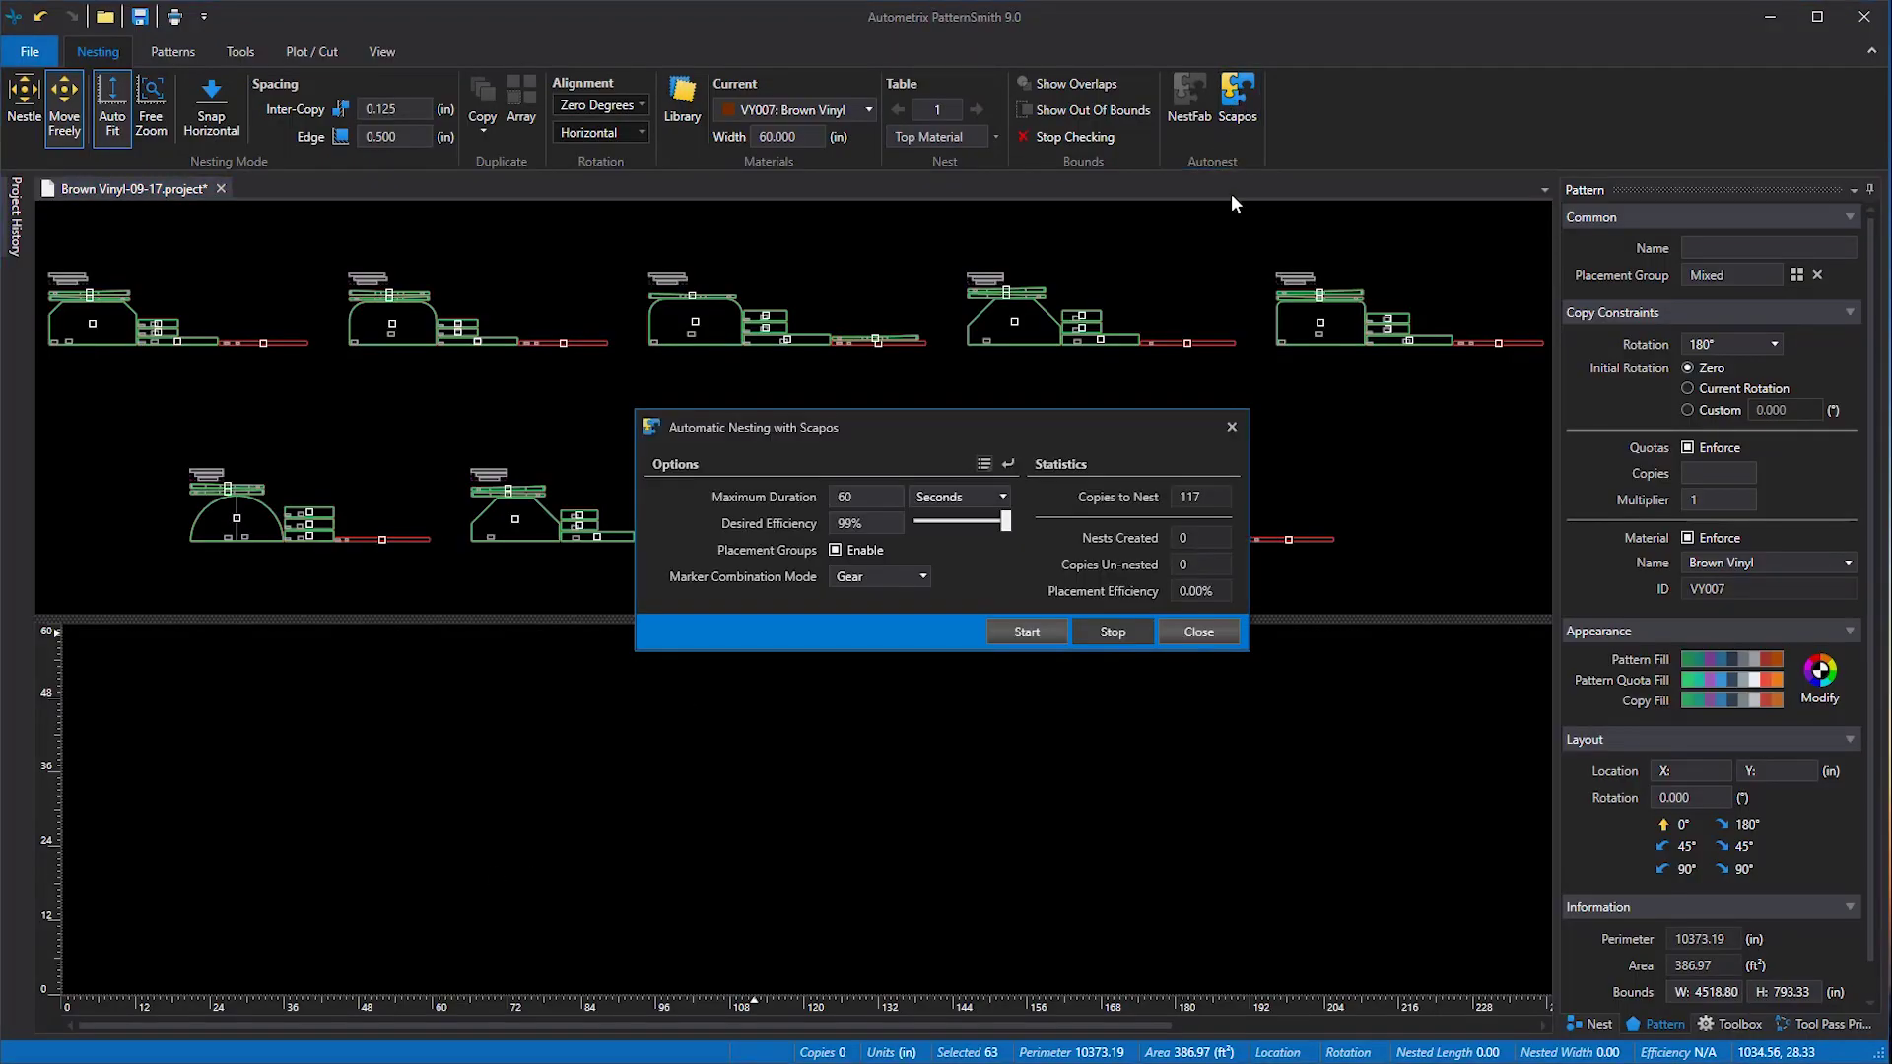
# Step: Run Scapos automatic nesting and review the nests on tables 3 through 7
pyautogui.click(1027, 631)
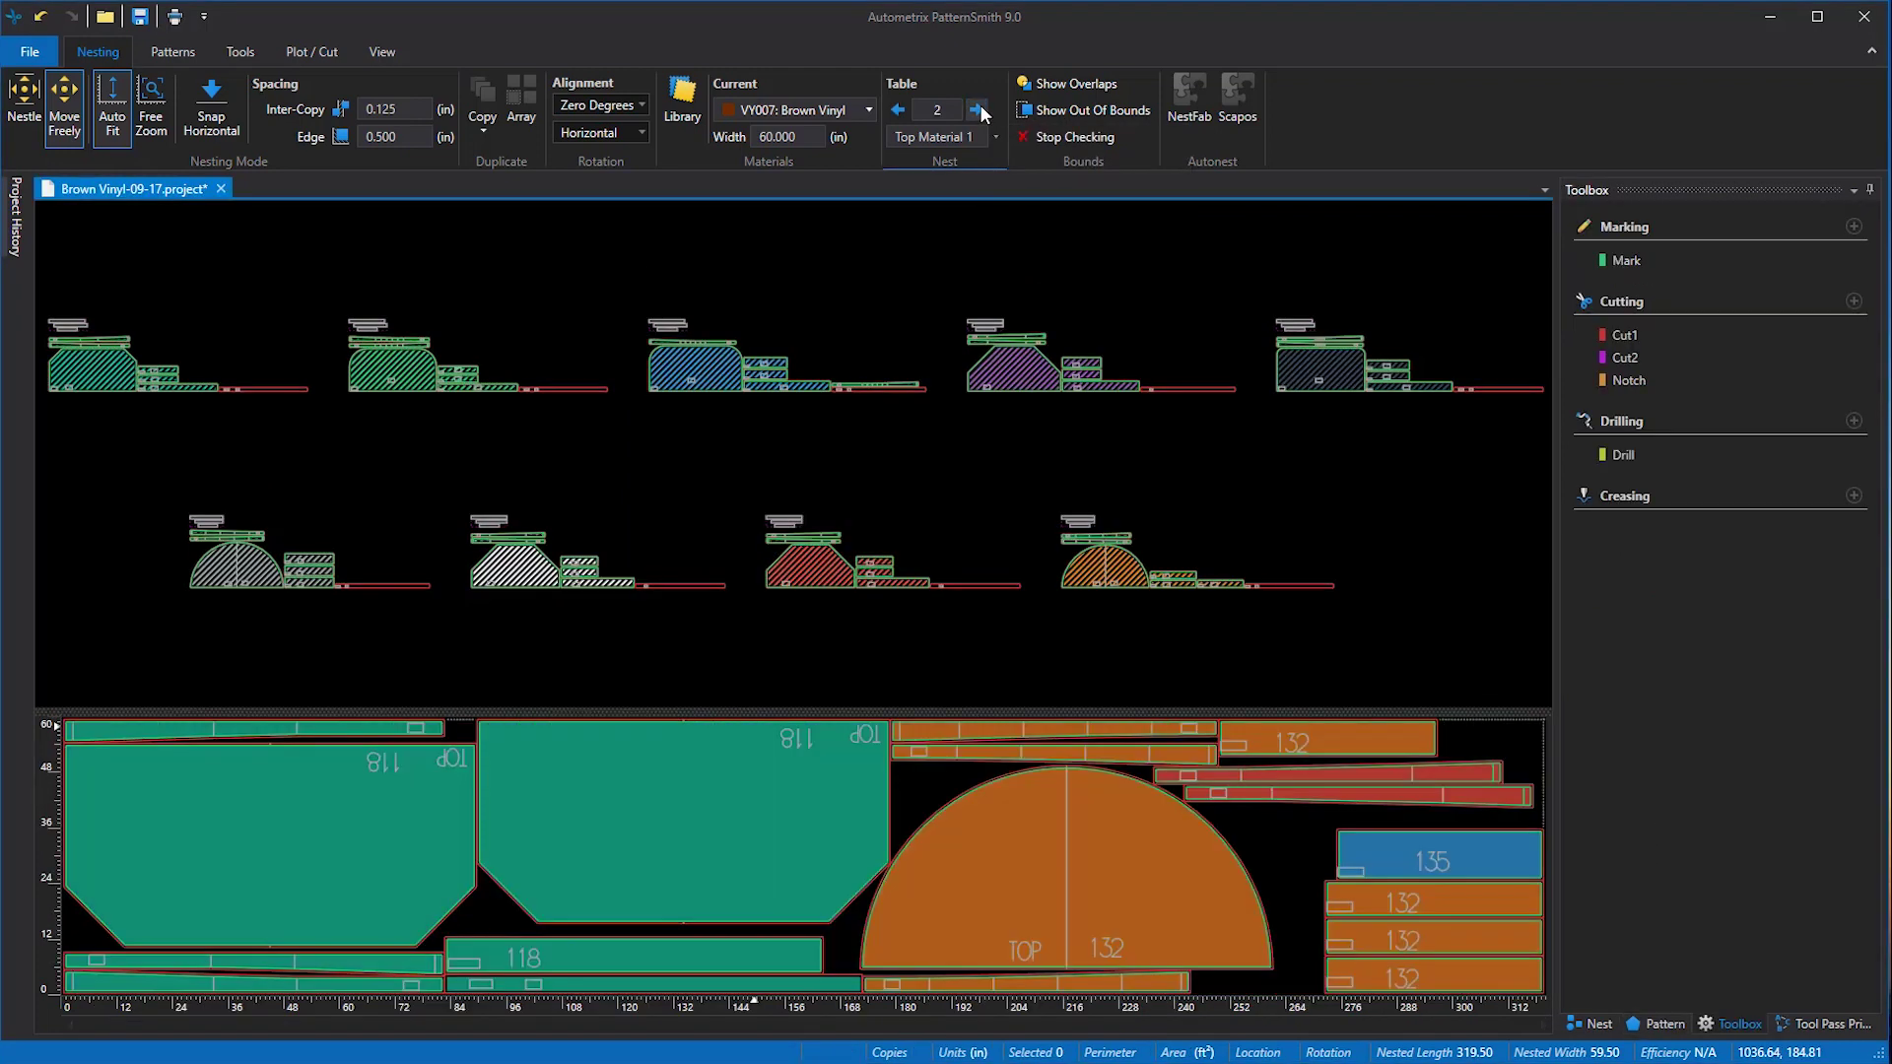
pyautogui.click(977, 109)
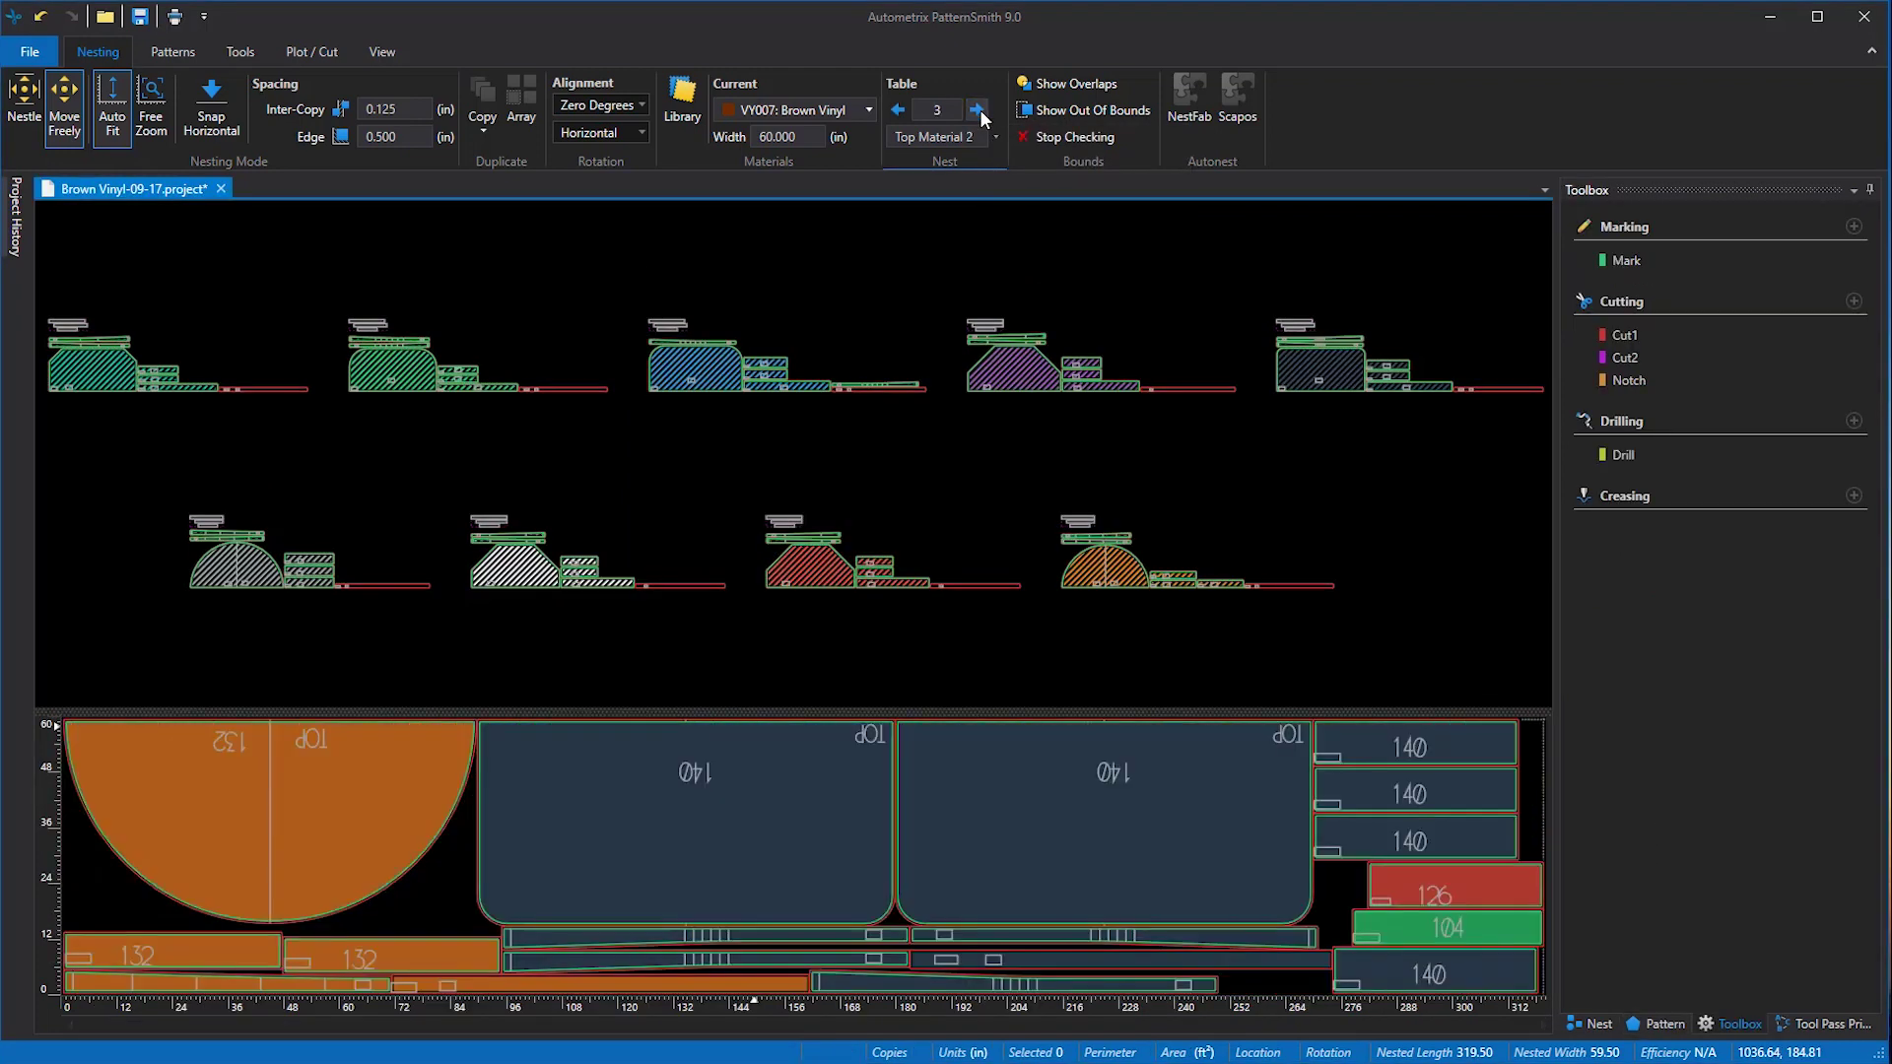
pyautogui.click(978, 109)
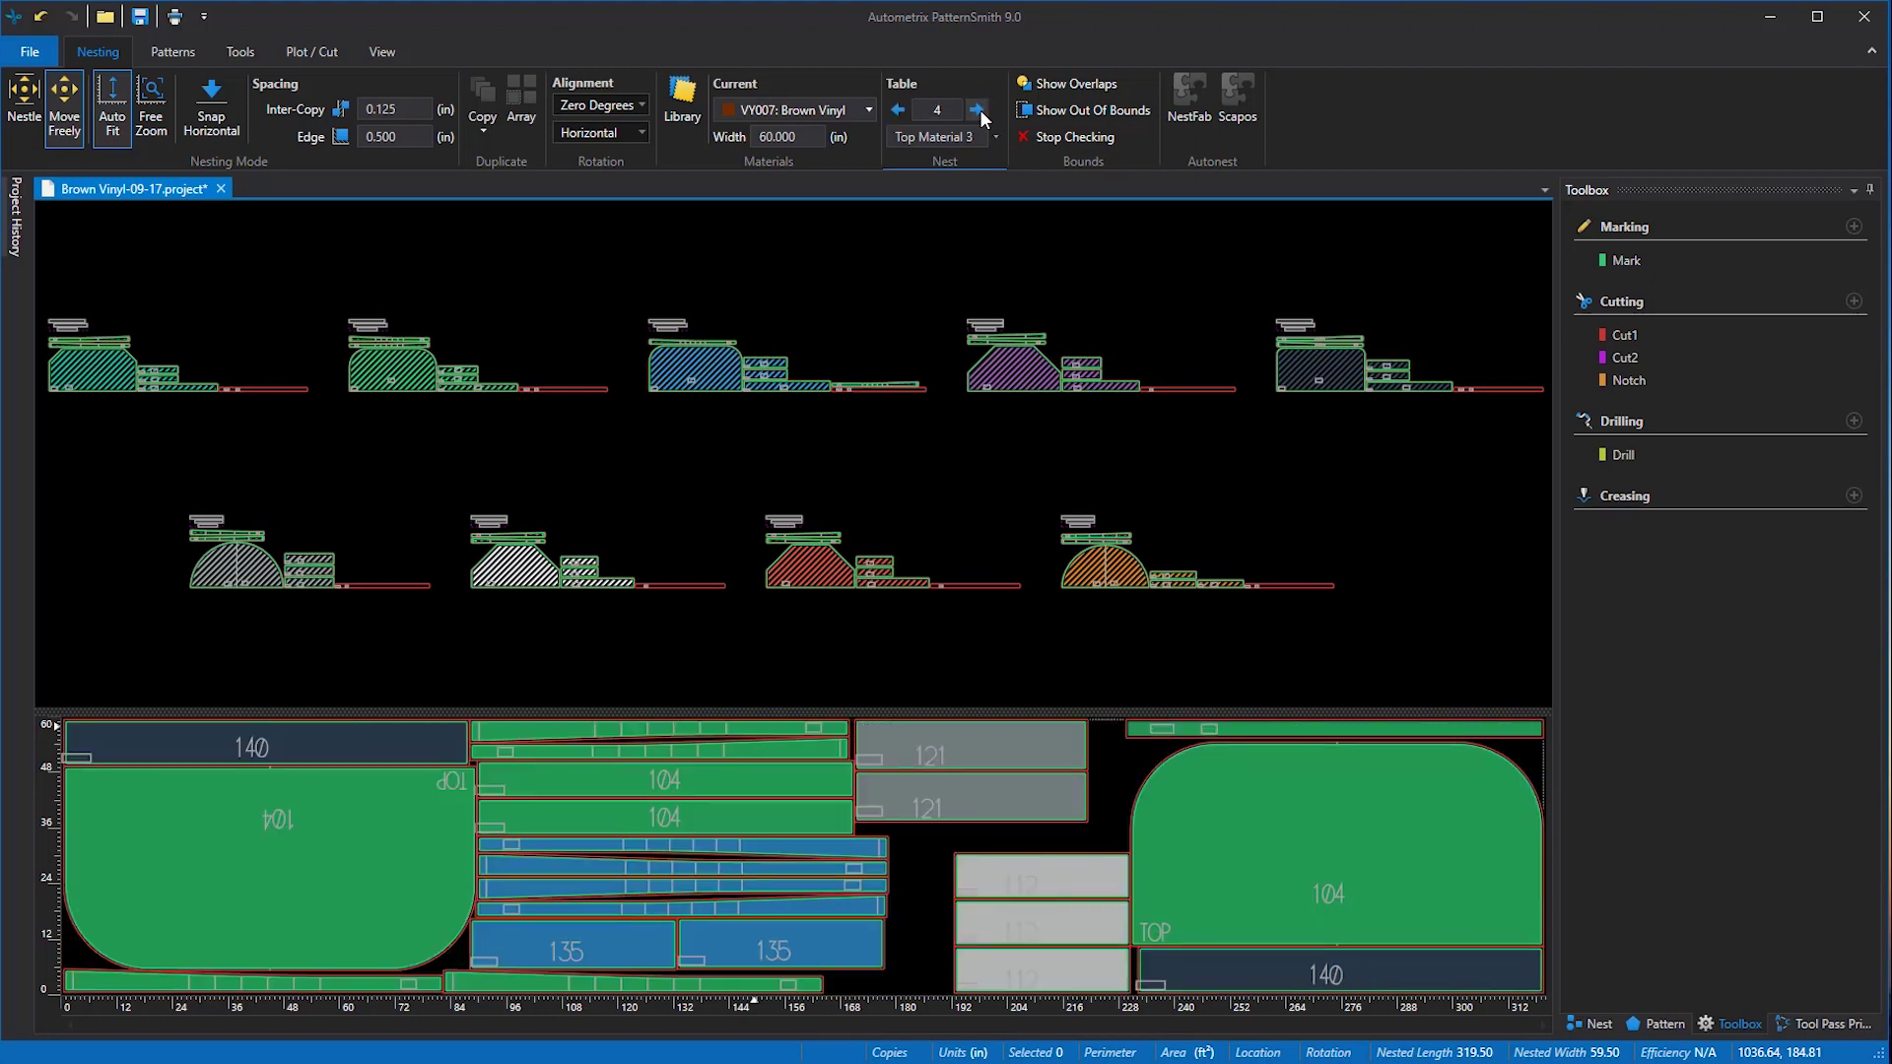
pyautogui.click(980, 110)
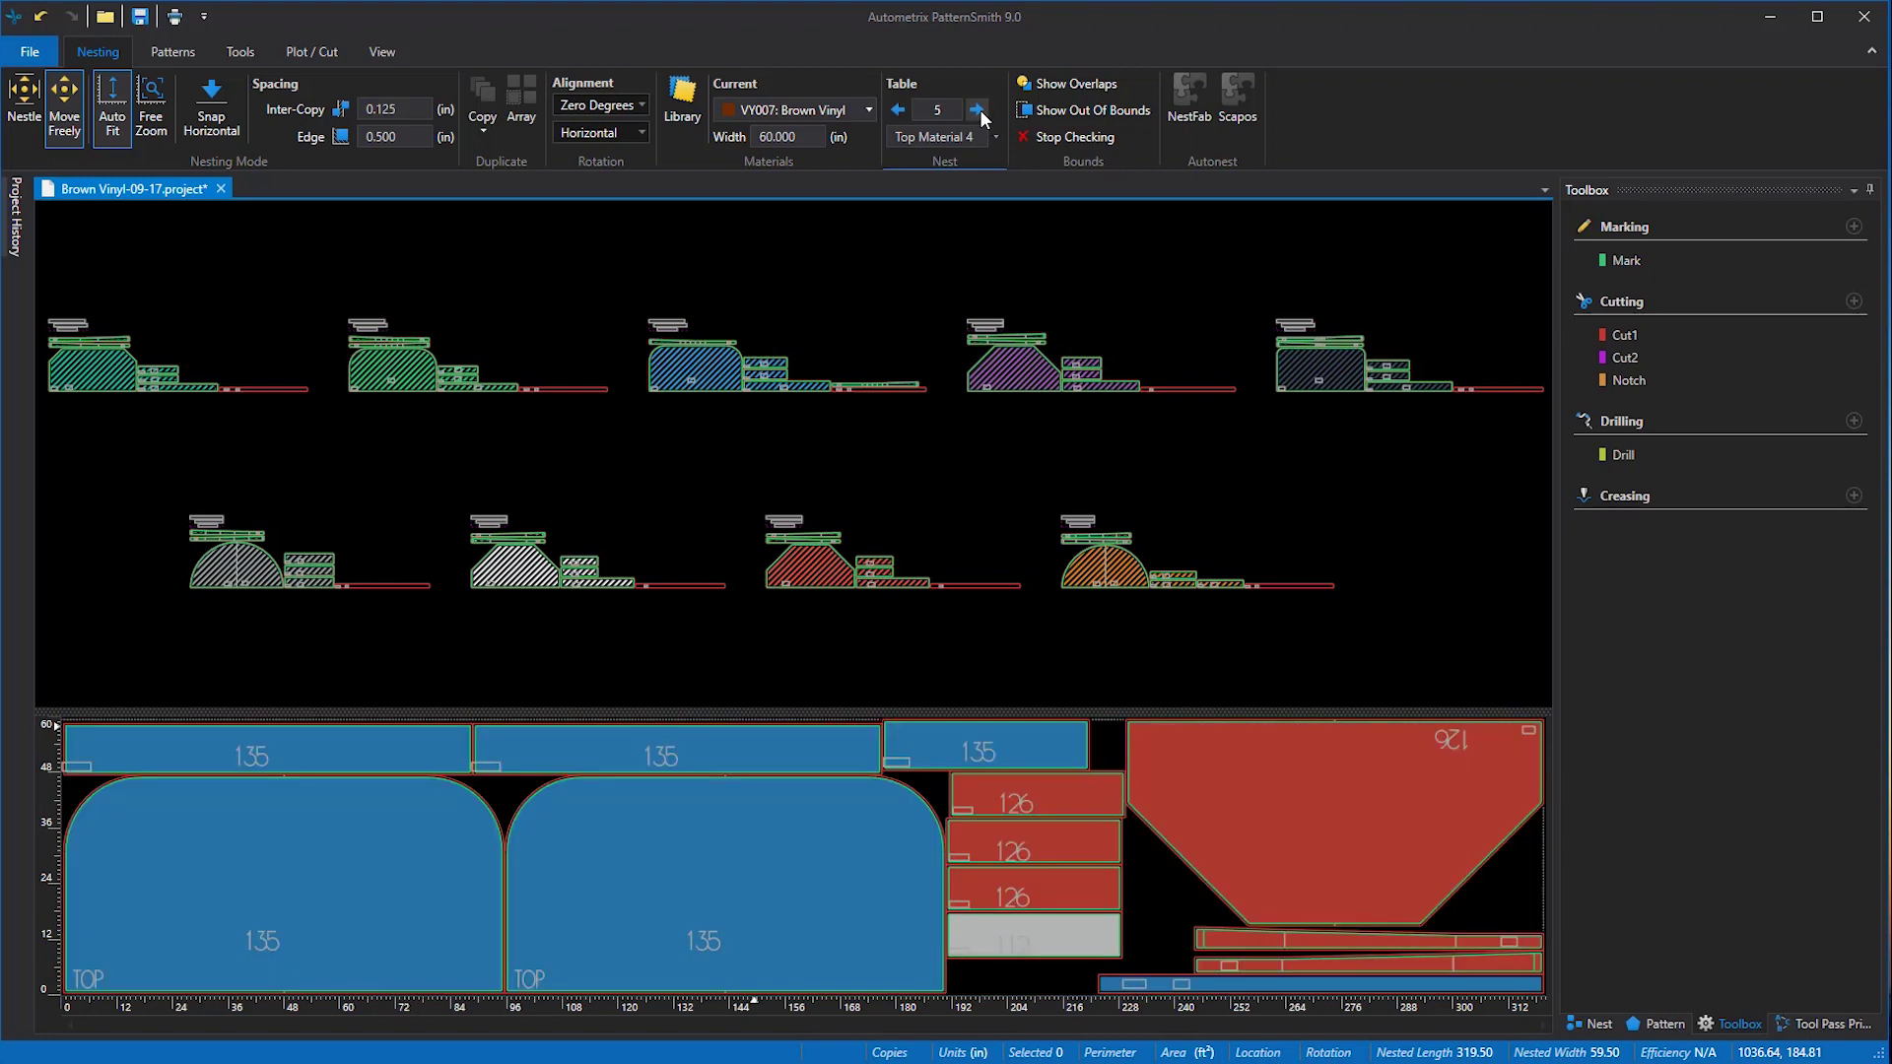
pyautogui.click(979, 110)
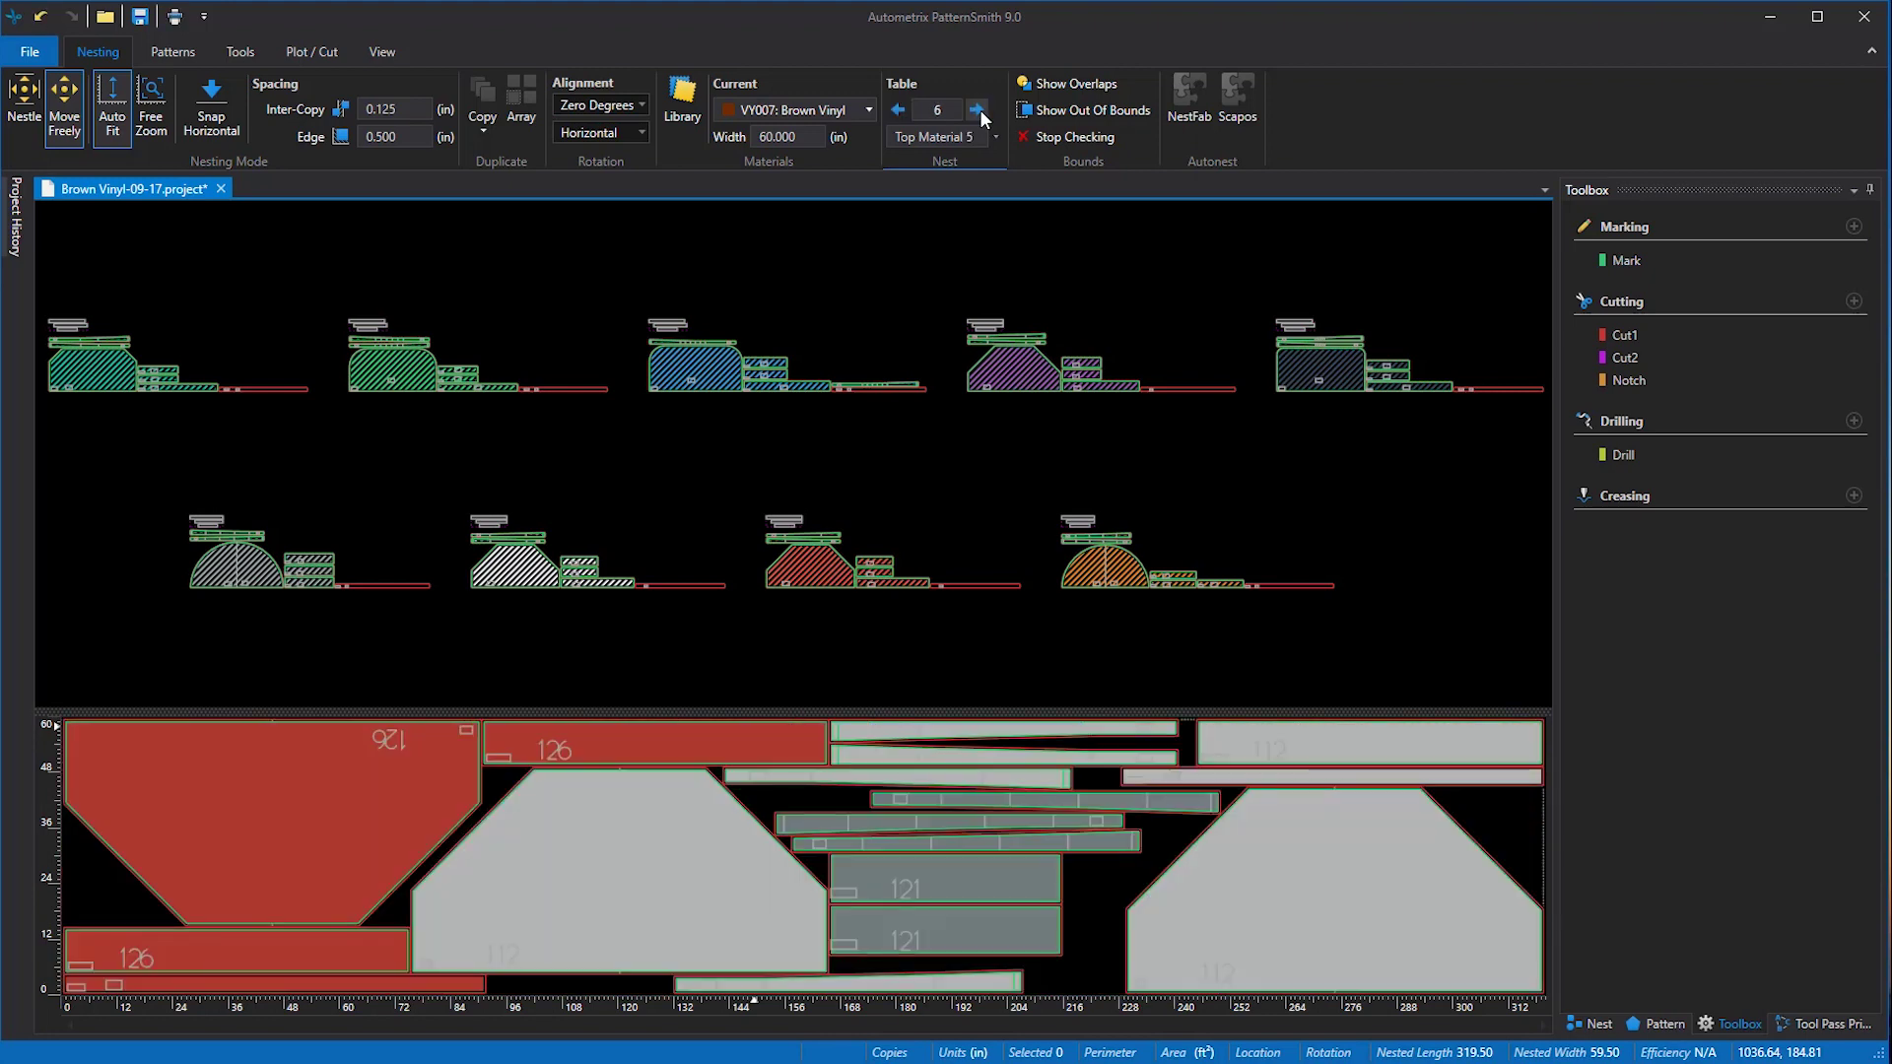
pyautogui.click(980, 110)
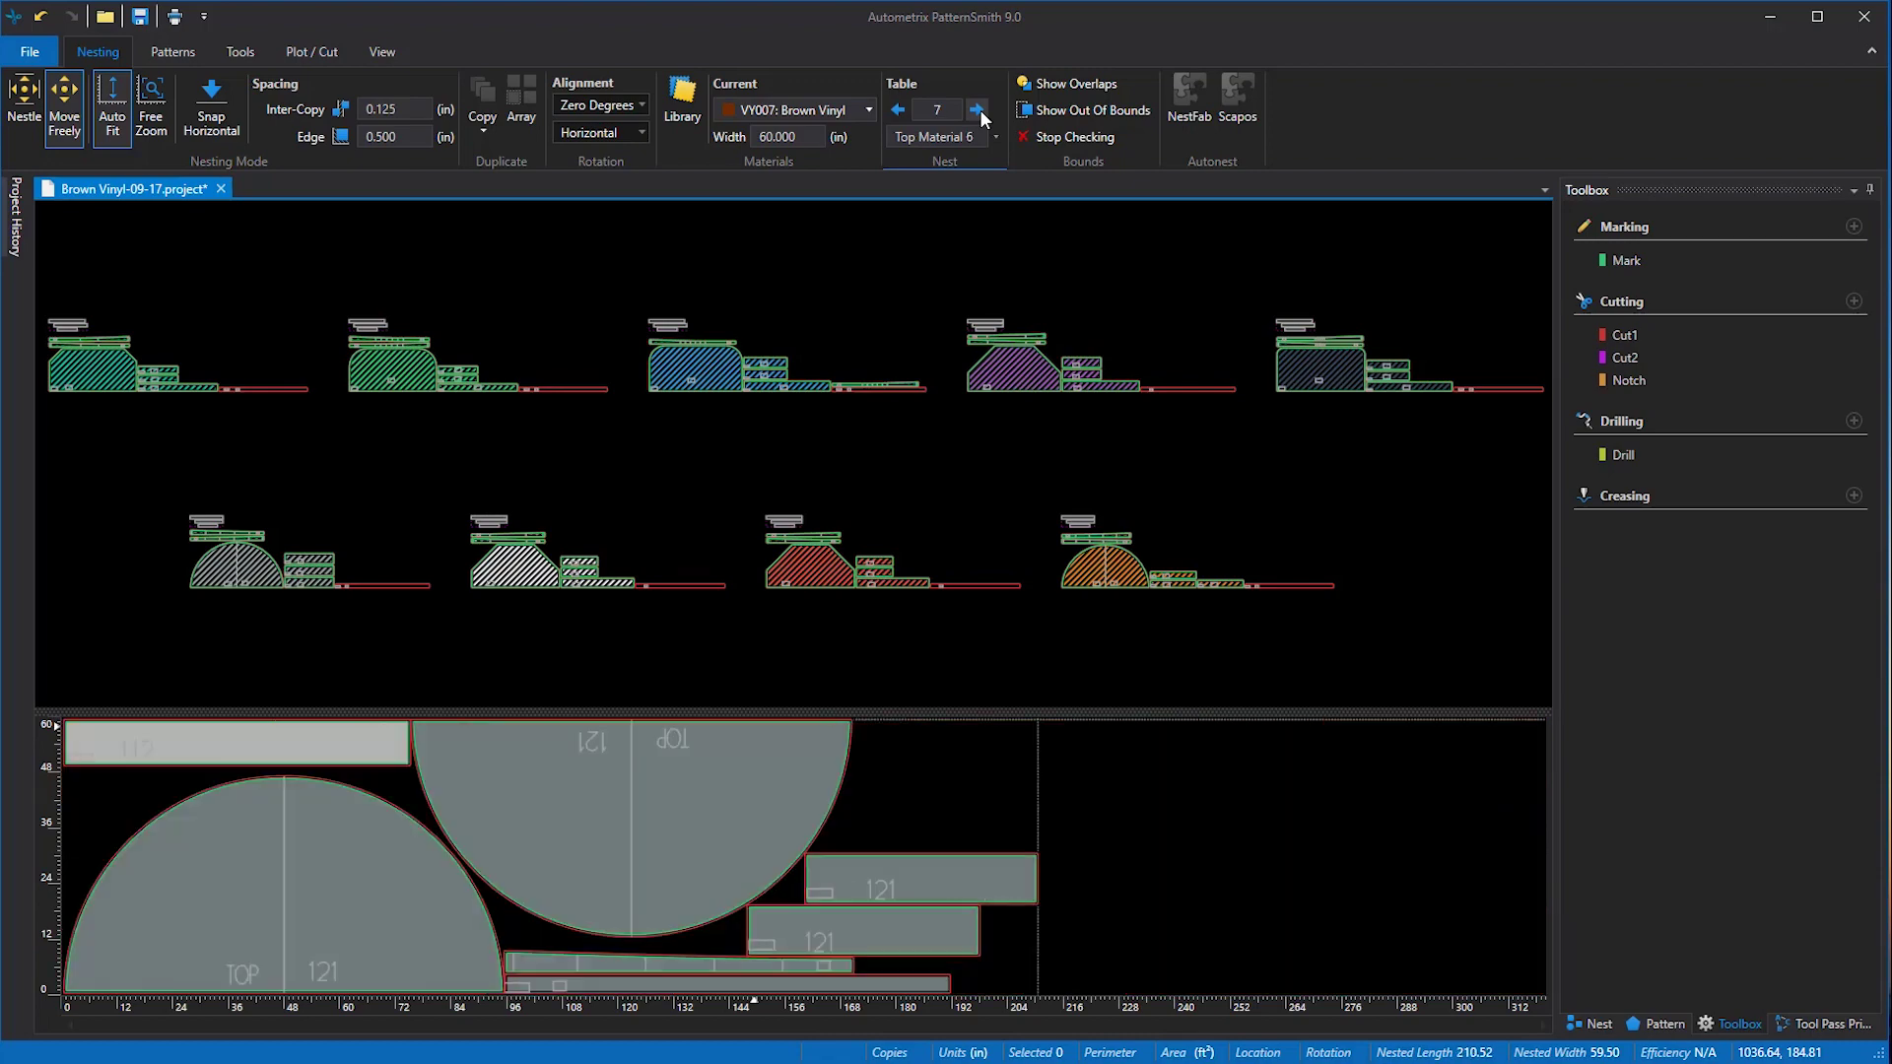